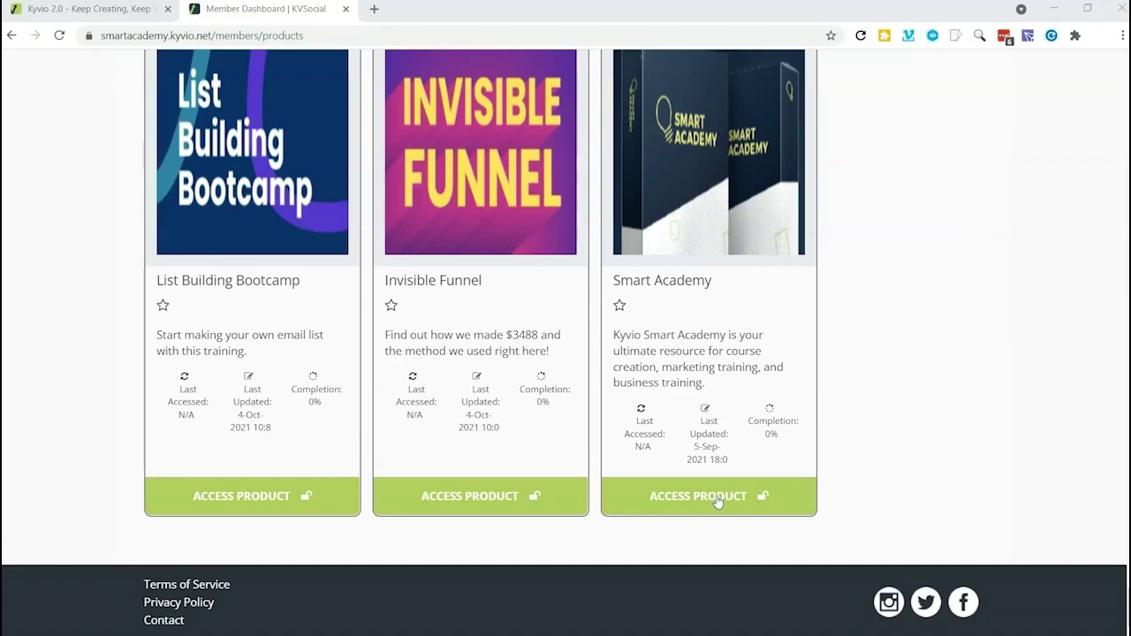
Step: Access the Smart Academy product and start the lessons of Module 2 - Intermediate Courses
click(718, 502)
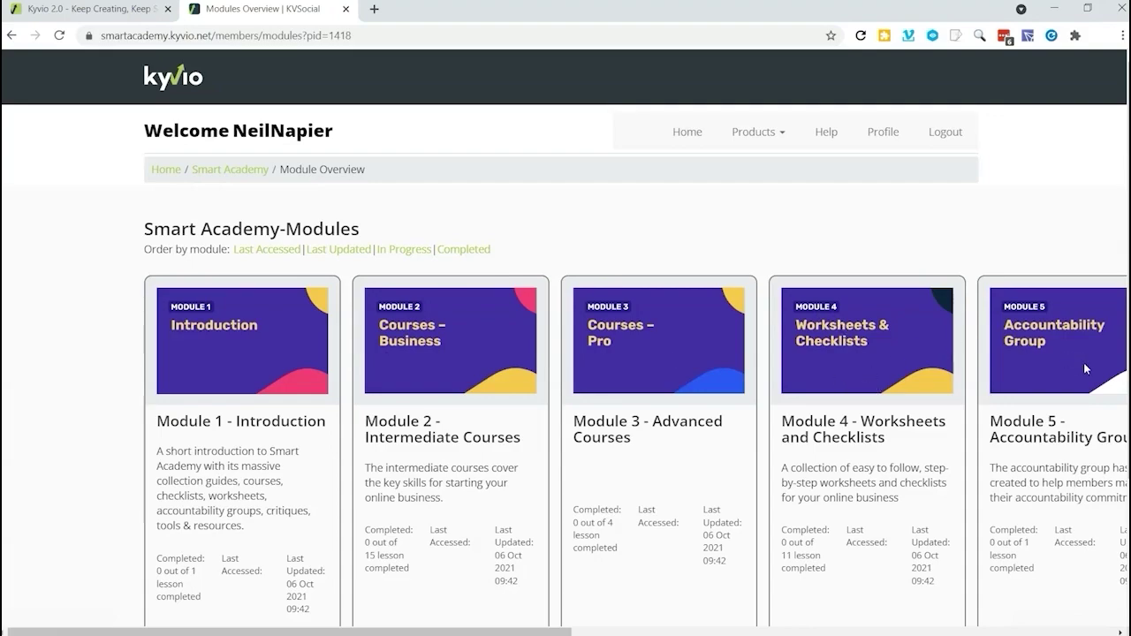
scroll(444, 333, down, 2)
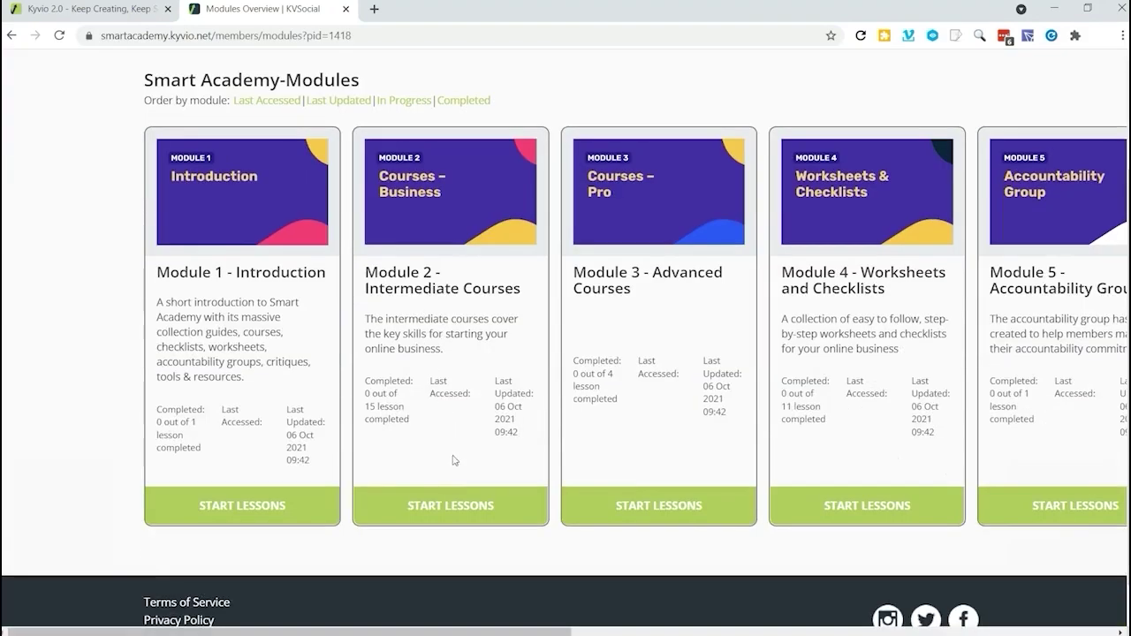
click(440, 506)
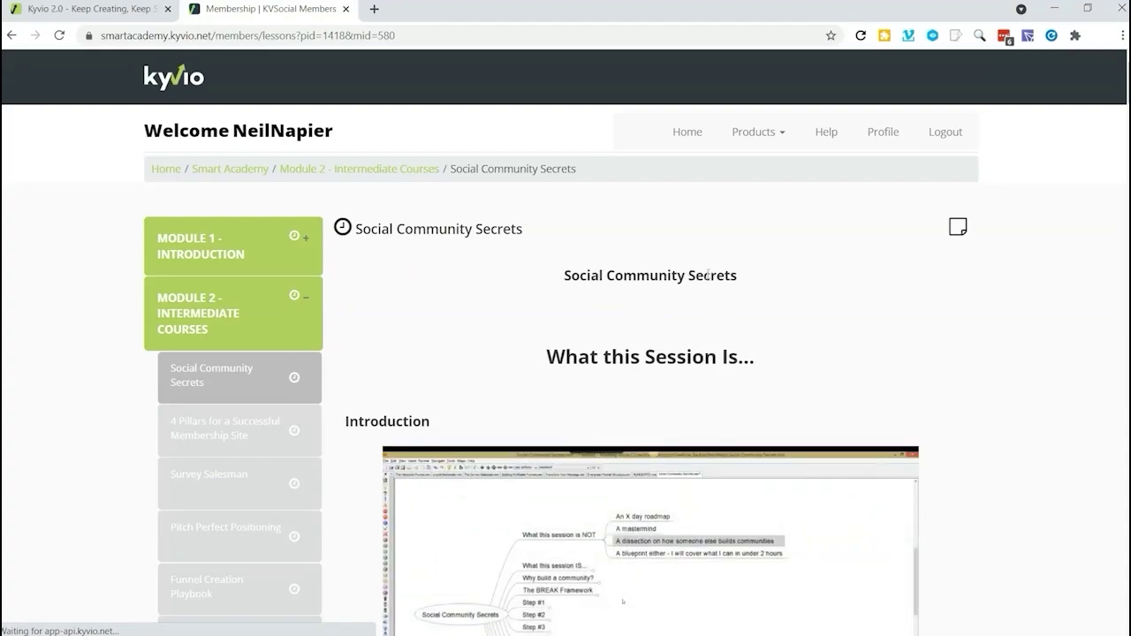
Step: Examine the Social Community Secrets lesson, from its introduction through its session videos to the rating and completion options
scroll(555, 384, down, 3)
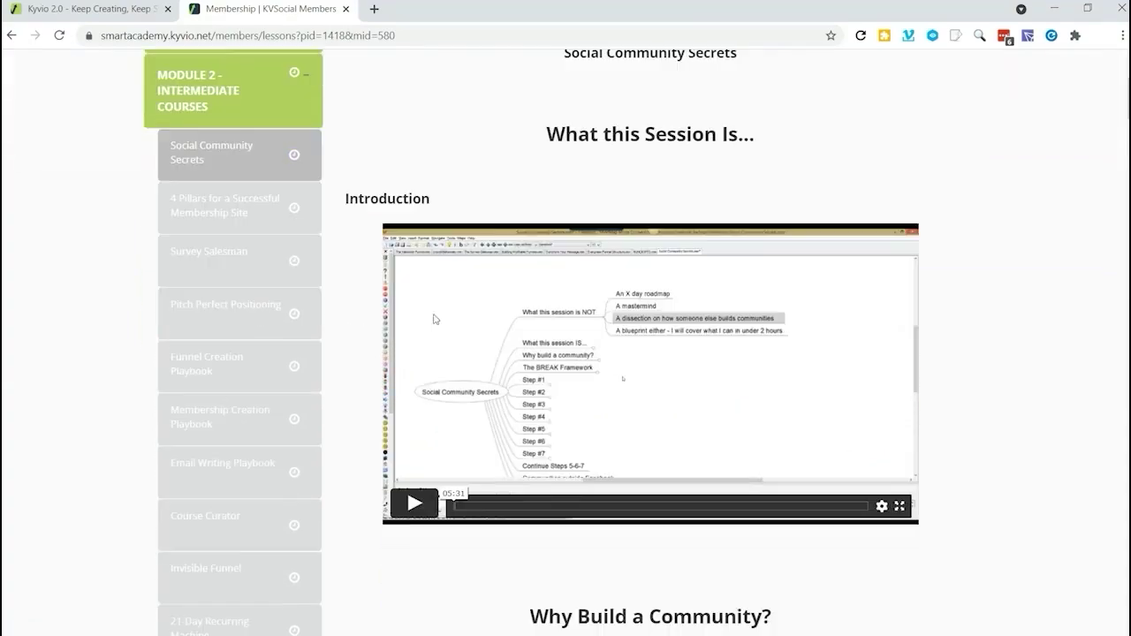
scroll(440, 252, down, 1)
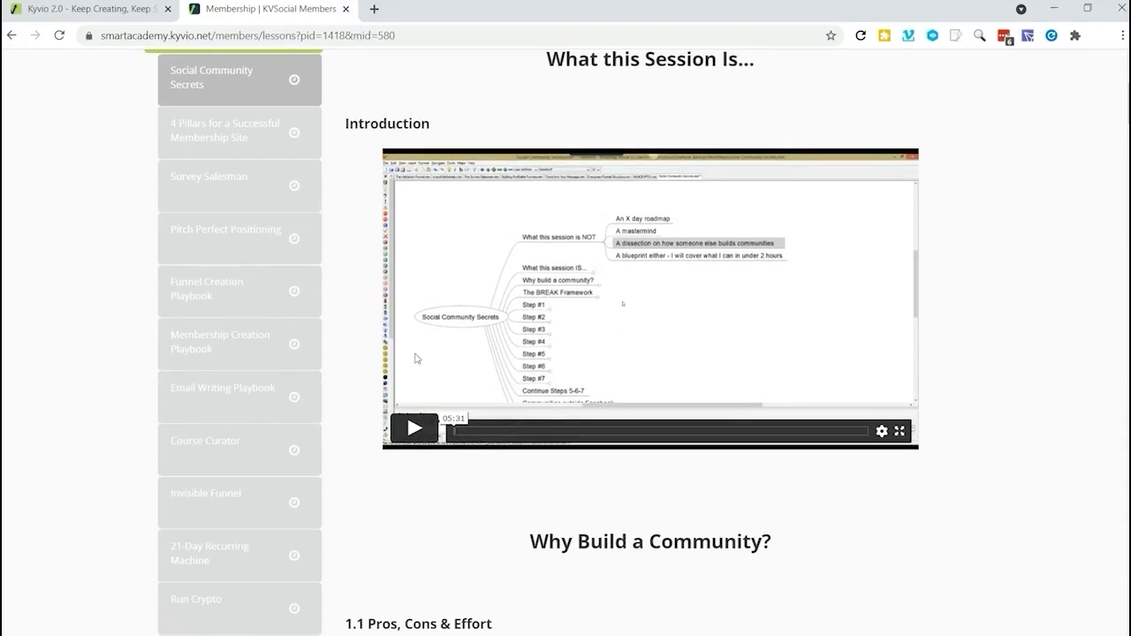
scroll(239, 404, up, 4)
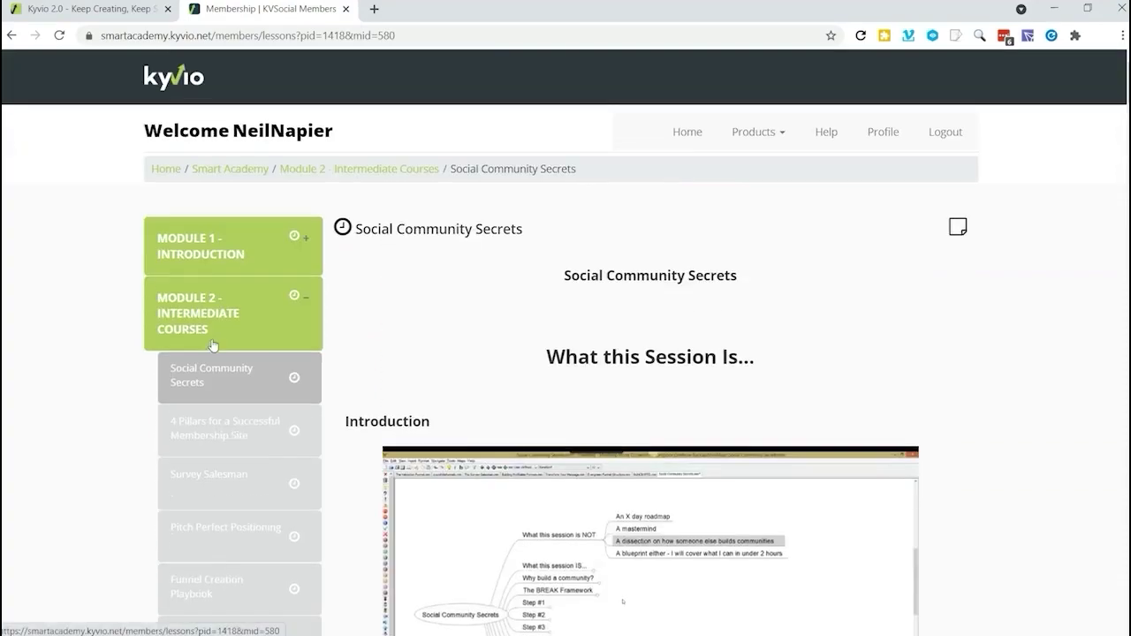
scroll(224, 297, down, 3)
scroll(224, 297, down, 8)
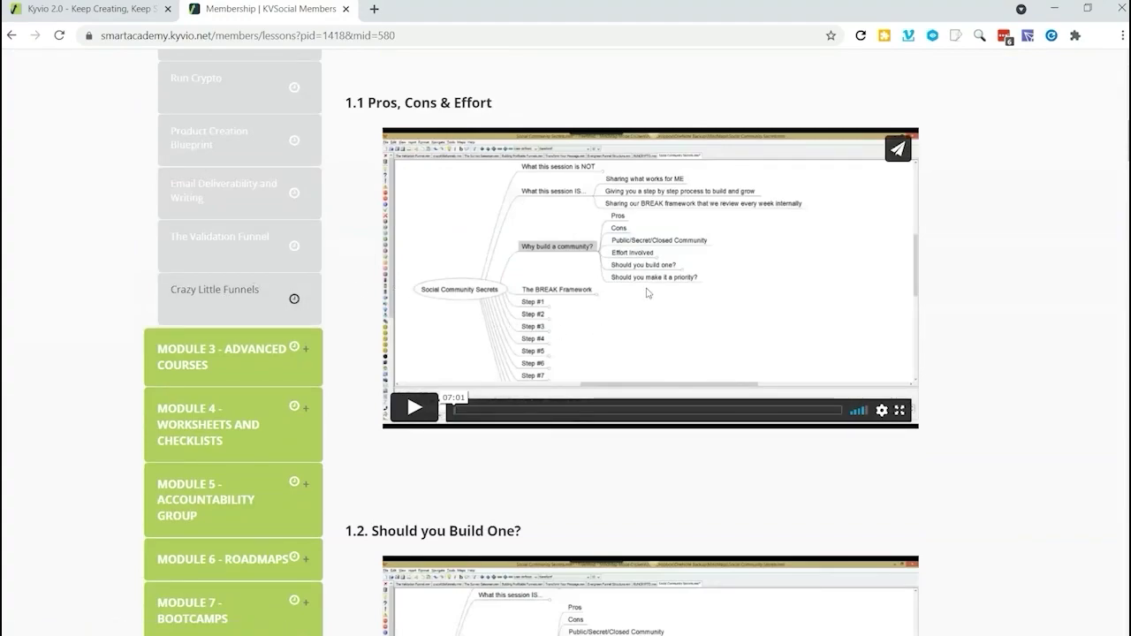
scroll(721, 373, down, 5)
scroll(484, 283, down, 4)
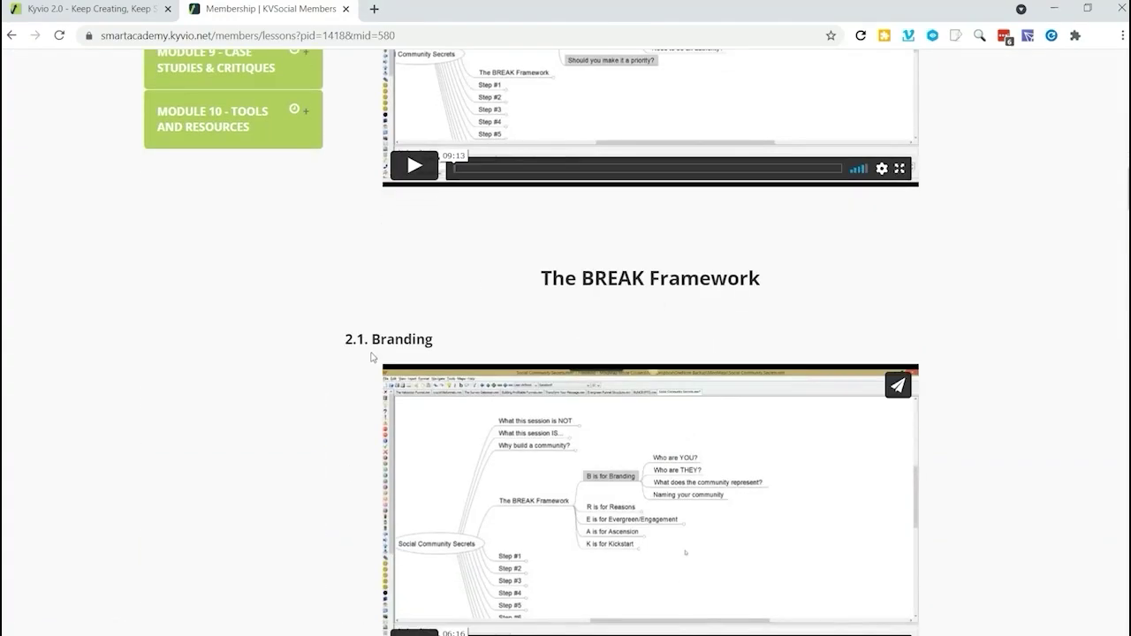
scroll(372, 357, up, 6)
scroll(374, 389, down, 5)
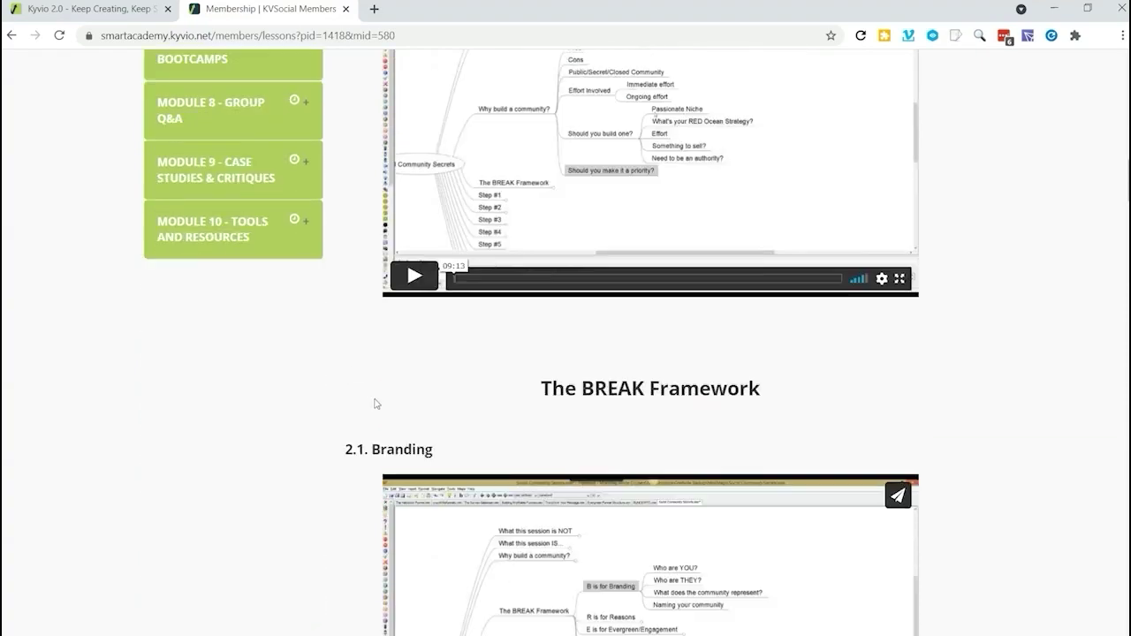
scroll(368, 207, up, 3)
scroll(378, 199, down, 5)
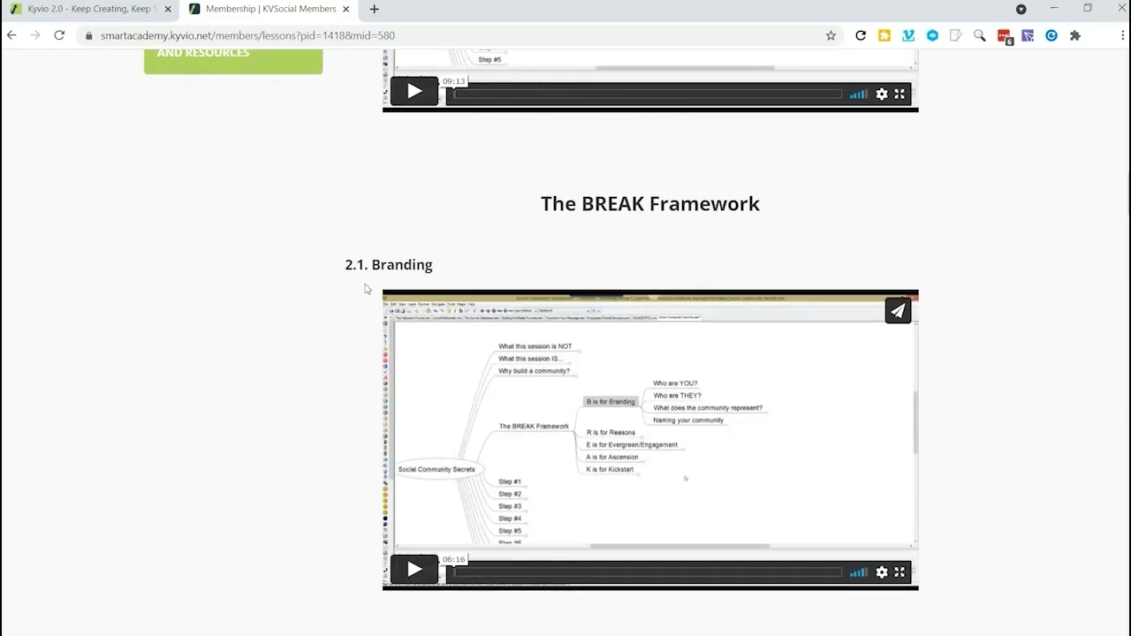
scroll(367, 288, down, 20)
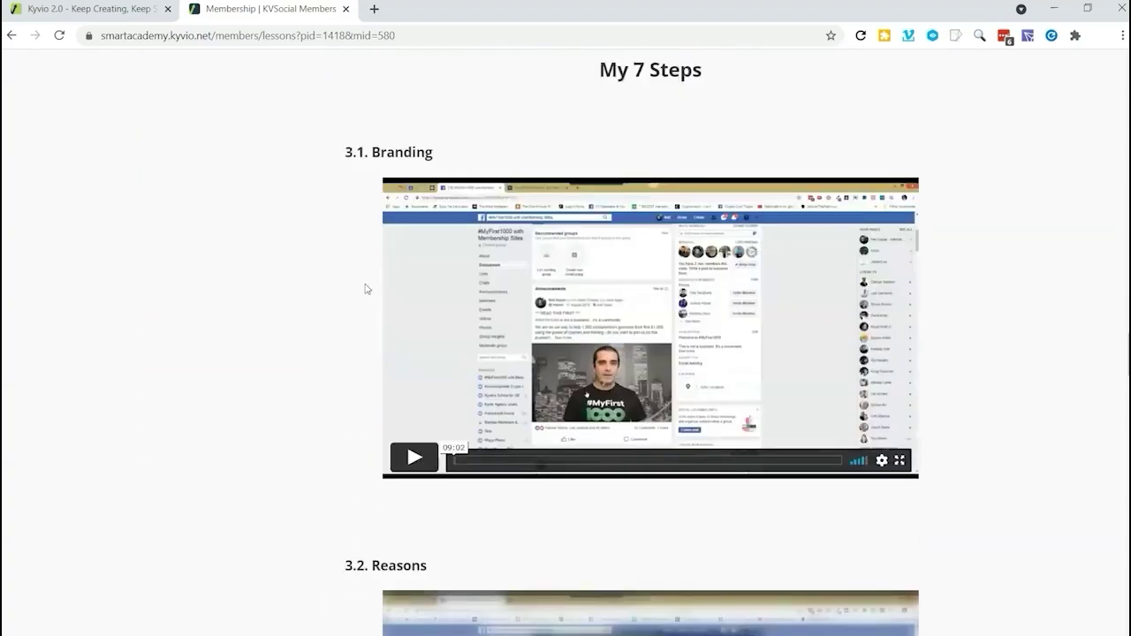
scroll(363, 285, down, 19)
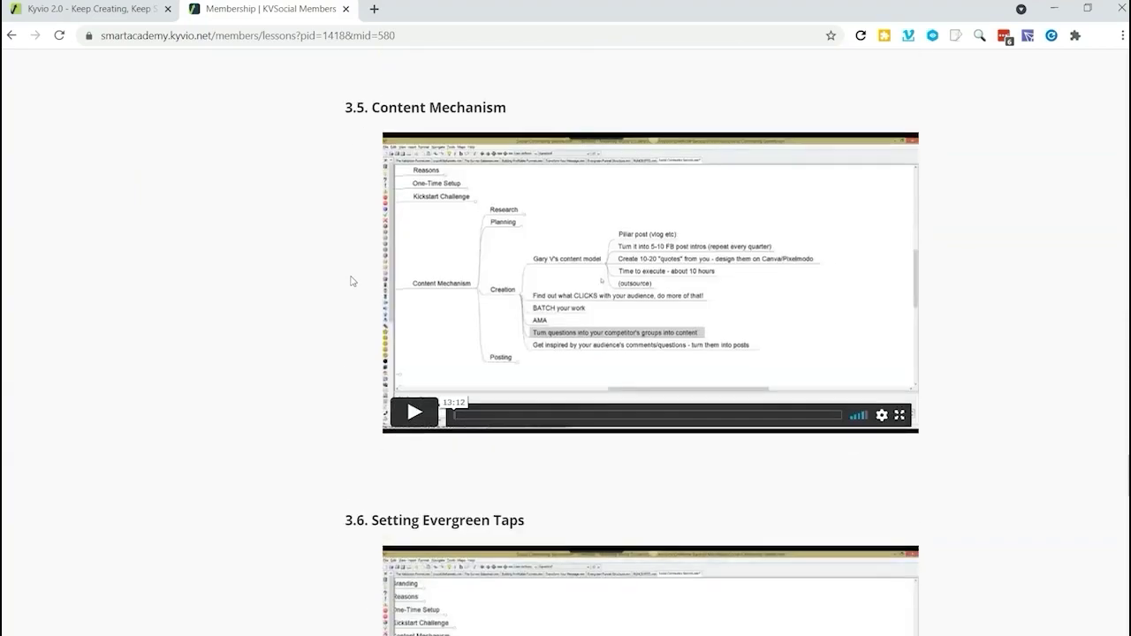
scroll(353, 280, down, 20)
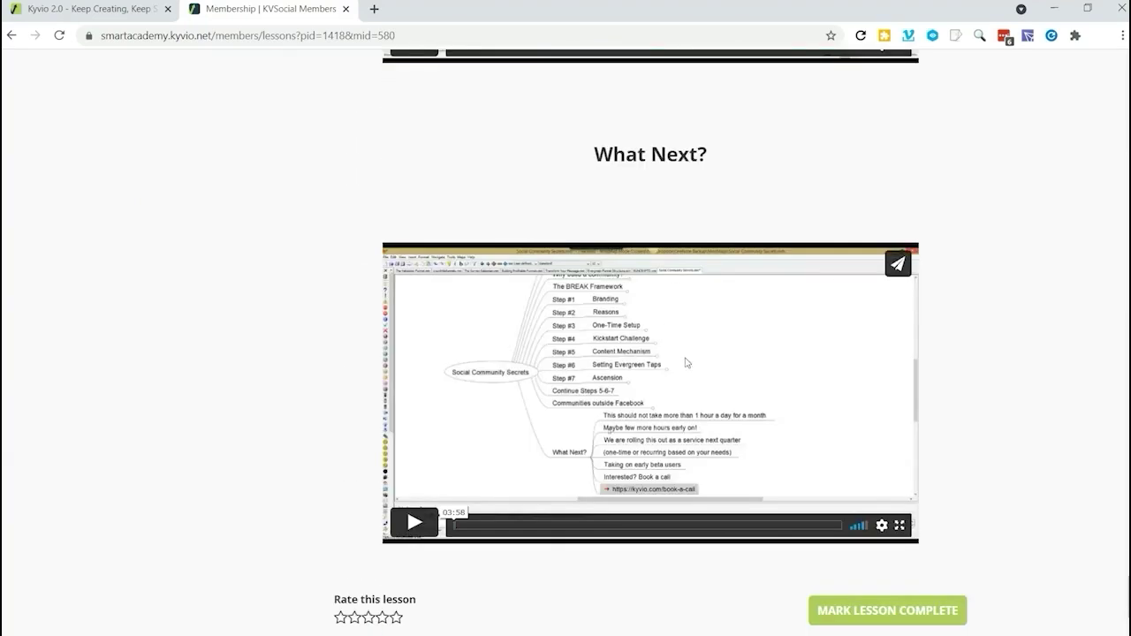
scroll(693, 407, down, 1)
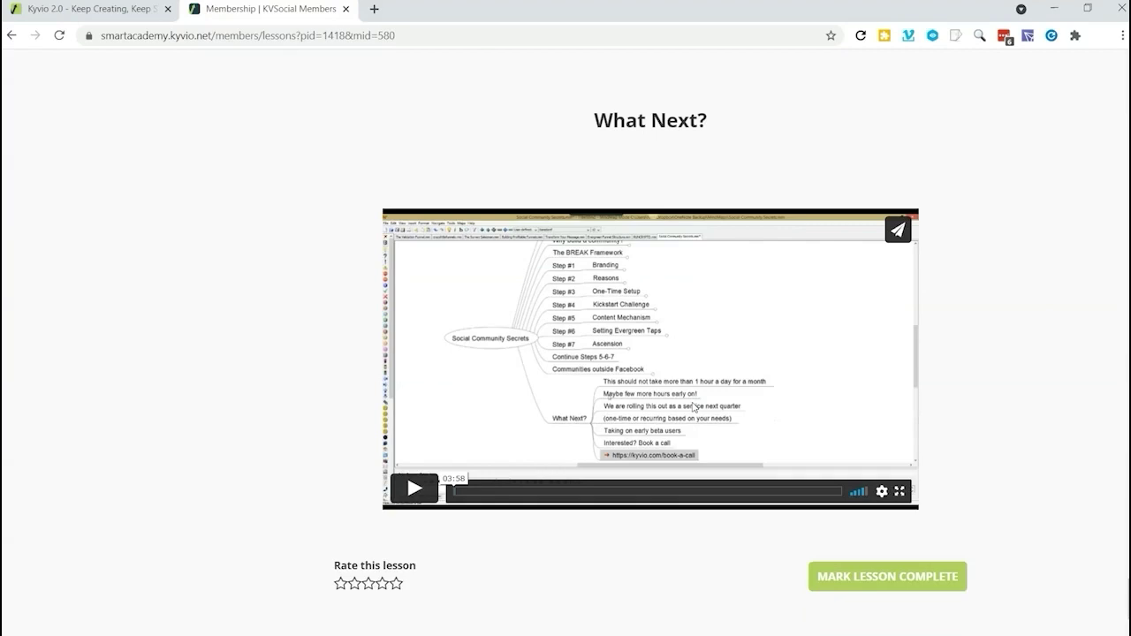
scroll(619, 371, down, 1)
click(395, 497)
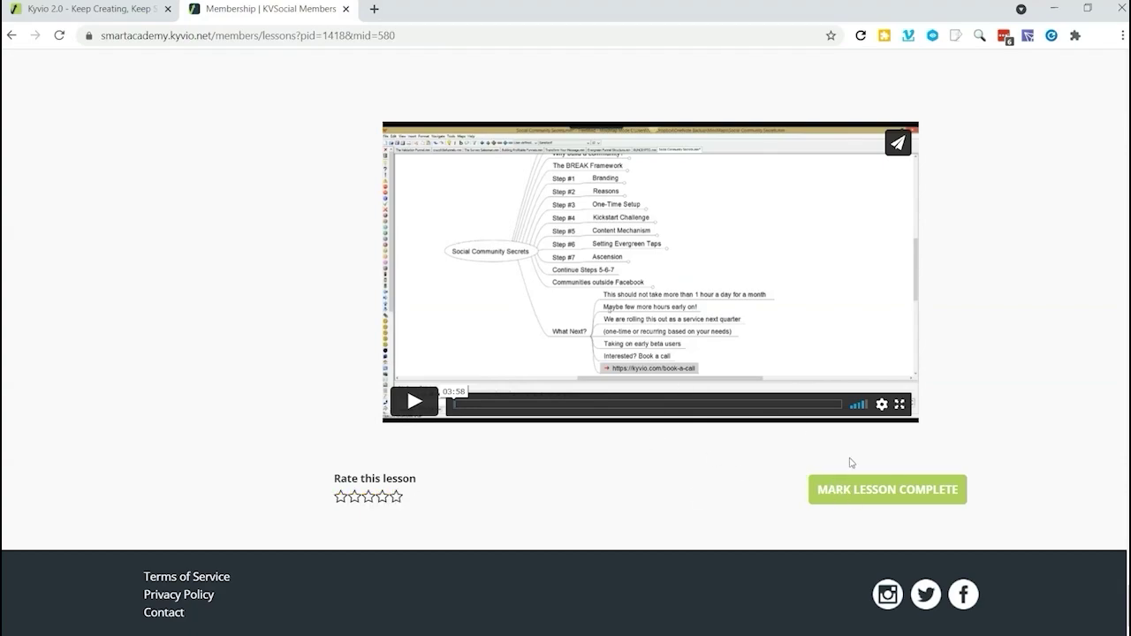
Step: View the MyFirst1000 5-Day Course lesson in Module 3 - Advanced Courses
scroll(780, 456, up, 20)
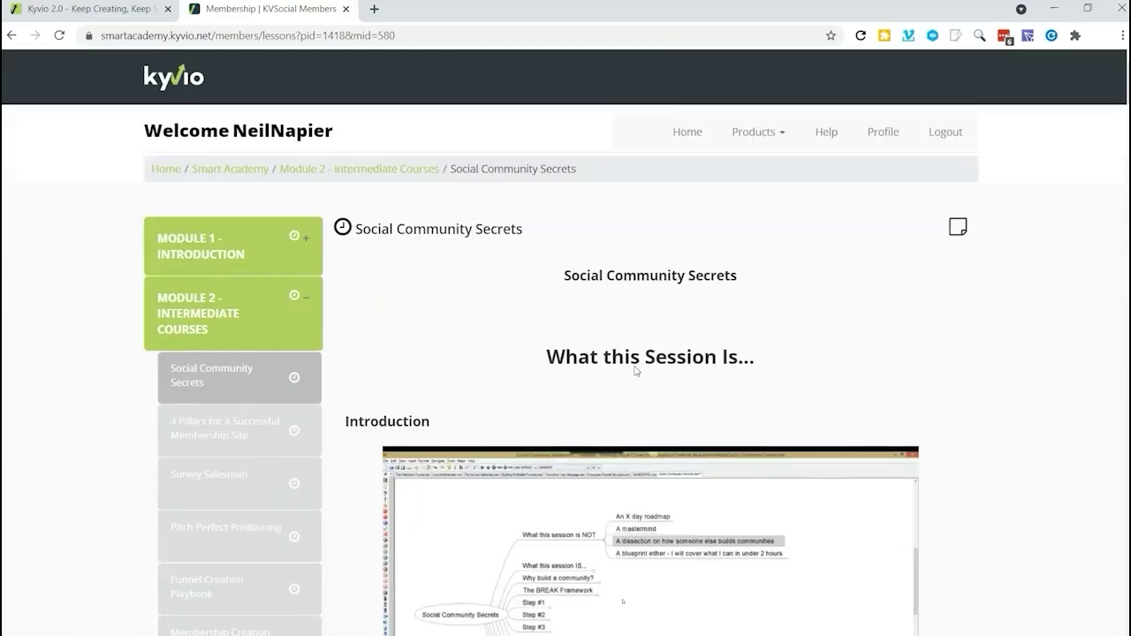
scroll(228, 340, down, 3)
scroll(229, 340, down, 10)
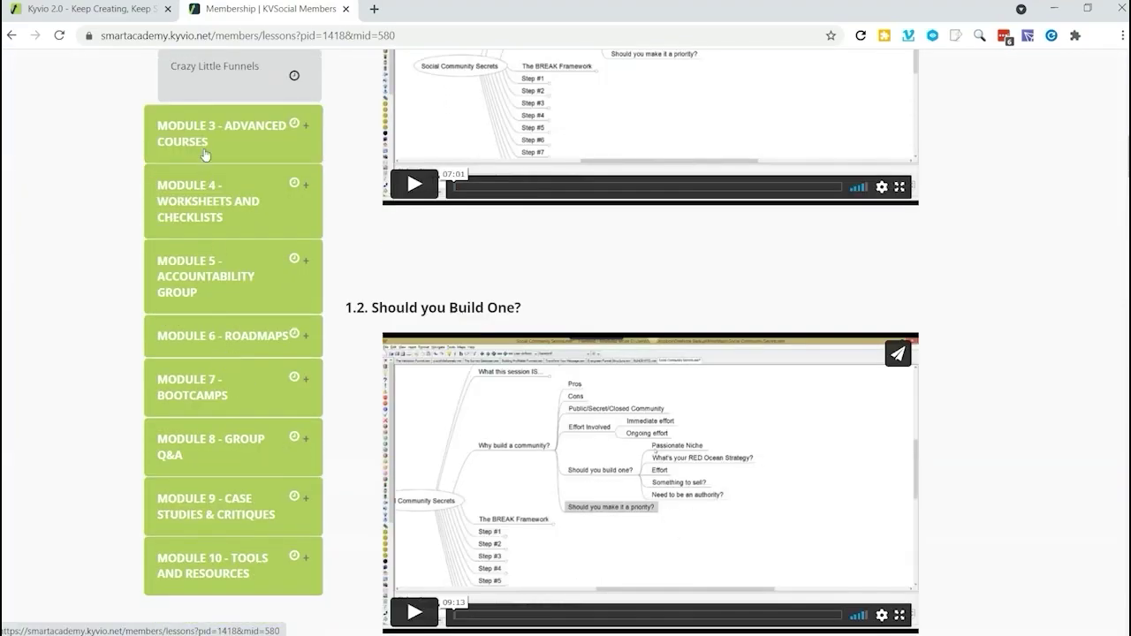
click(208, 137)
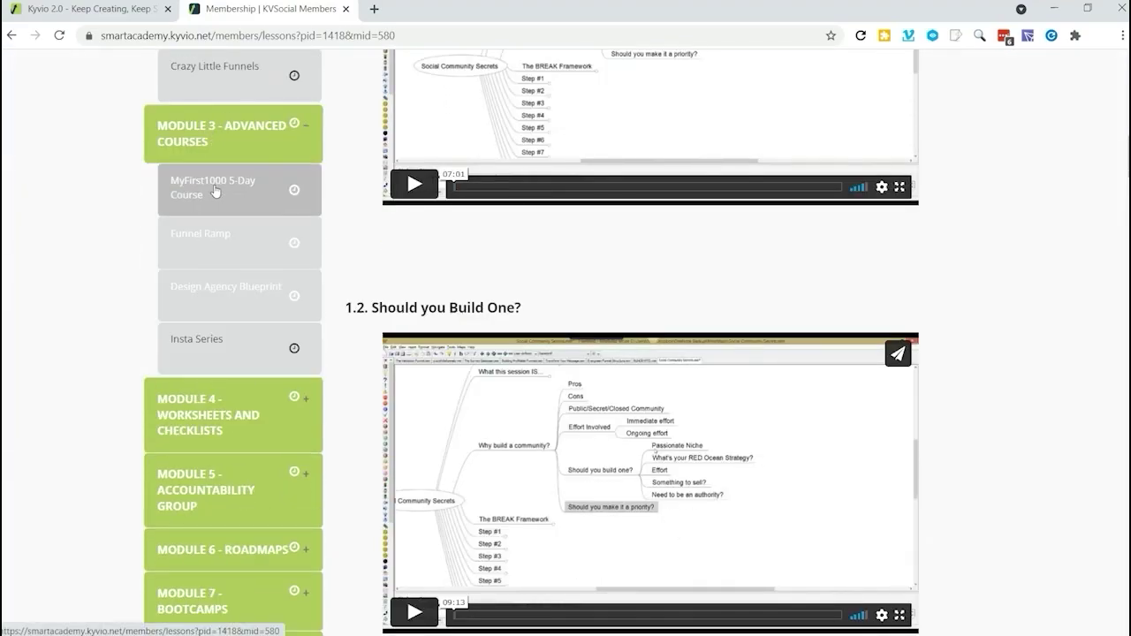
click(216, 190)
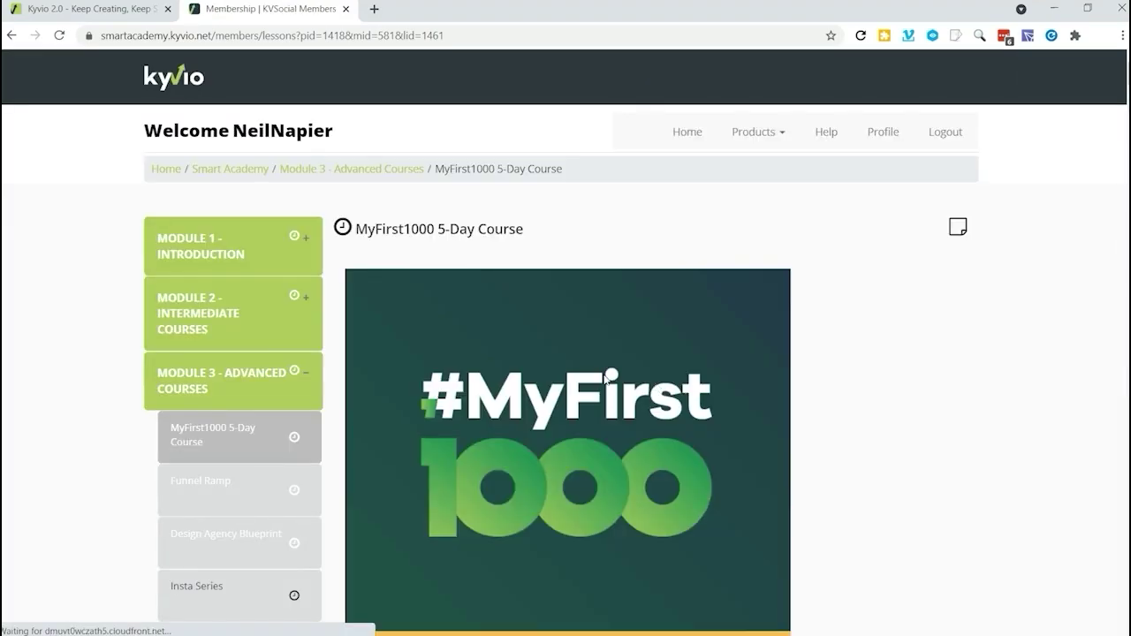
scroll(605, 380, down, 7)
scroll(607, 402, up, 5)
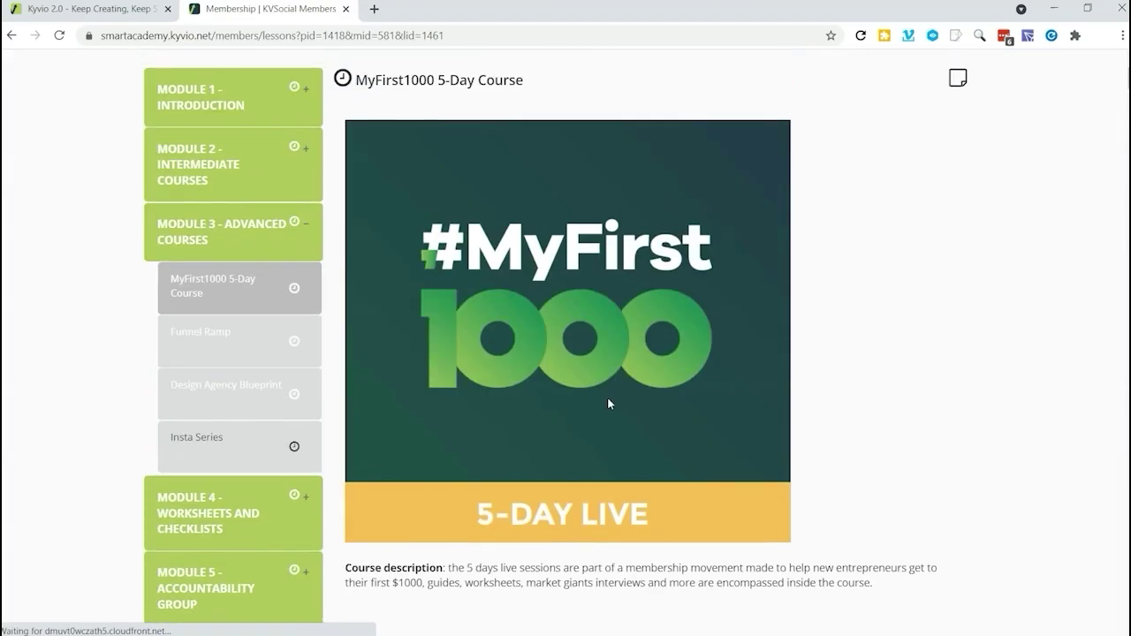
scroll(622, 398, down, 1)
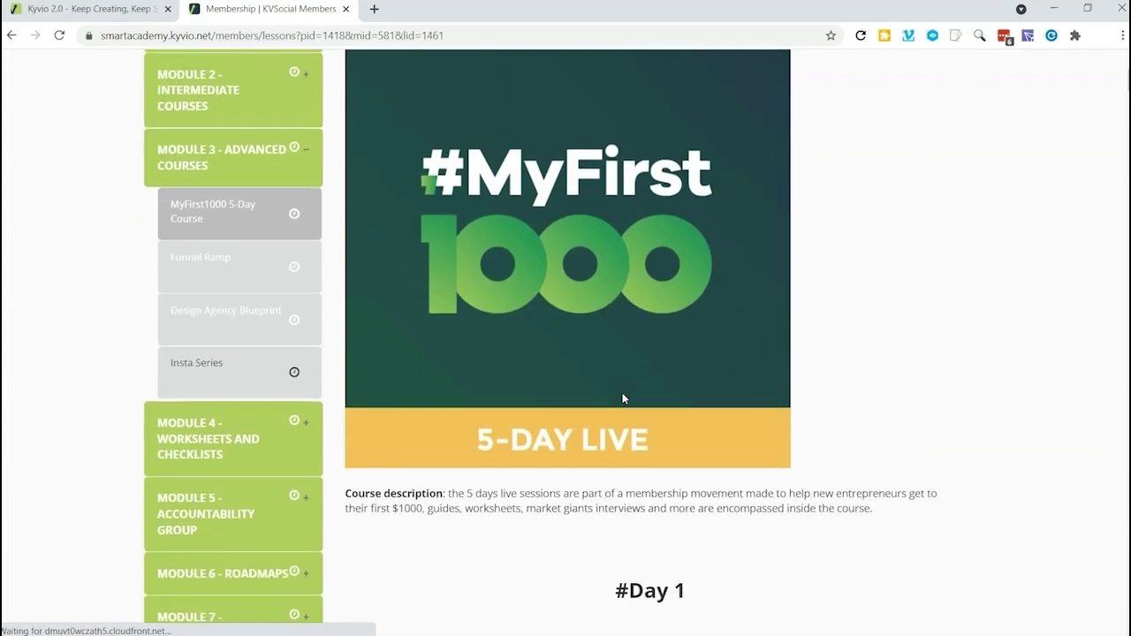
Step: Switch to the Kyvio Smart Products overview and start a new product of the Membership Product type
click(71, 9)
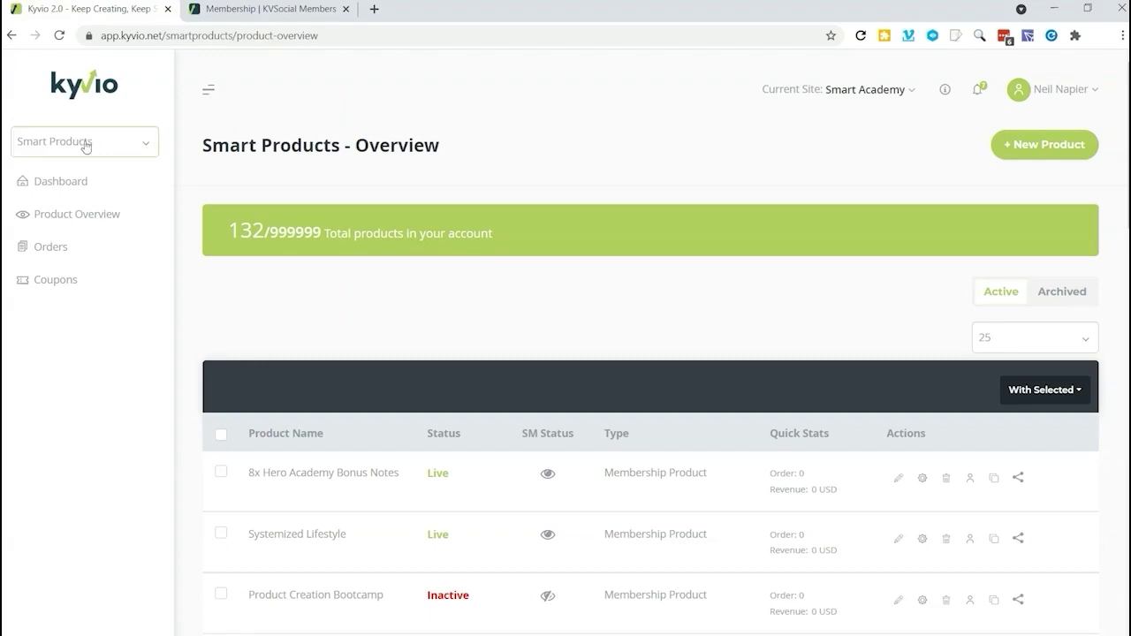
click(1055, 151)
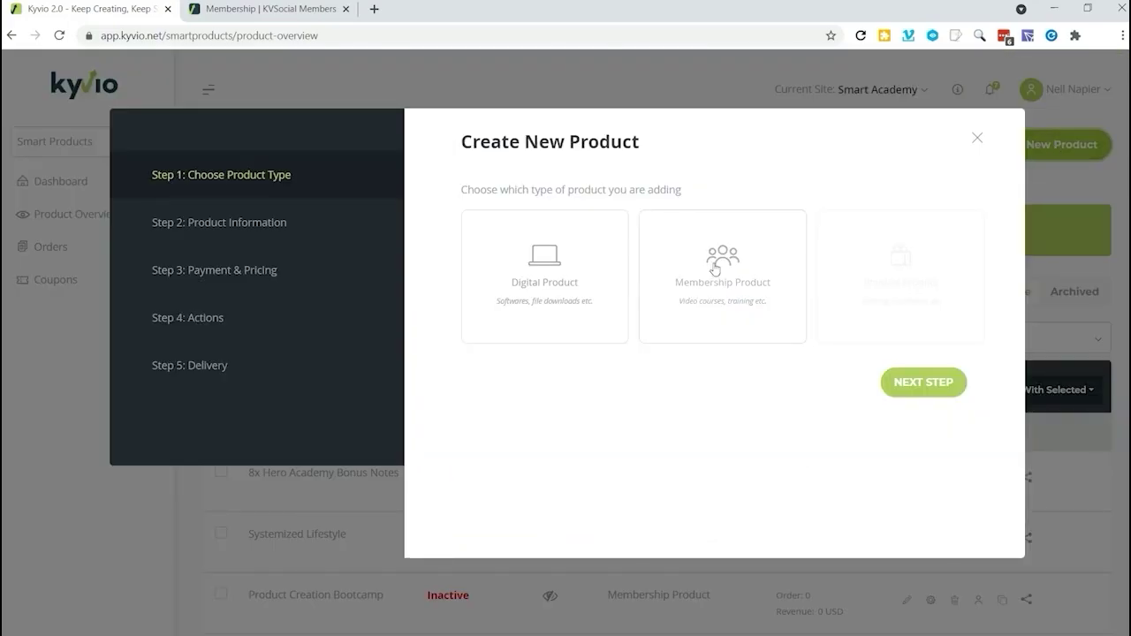
click(701, 249)
click(924, 381)
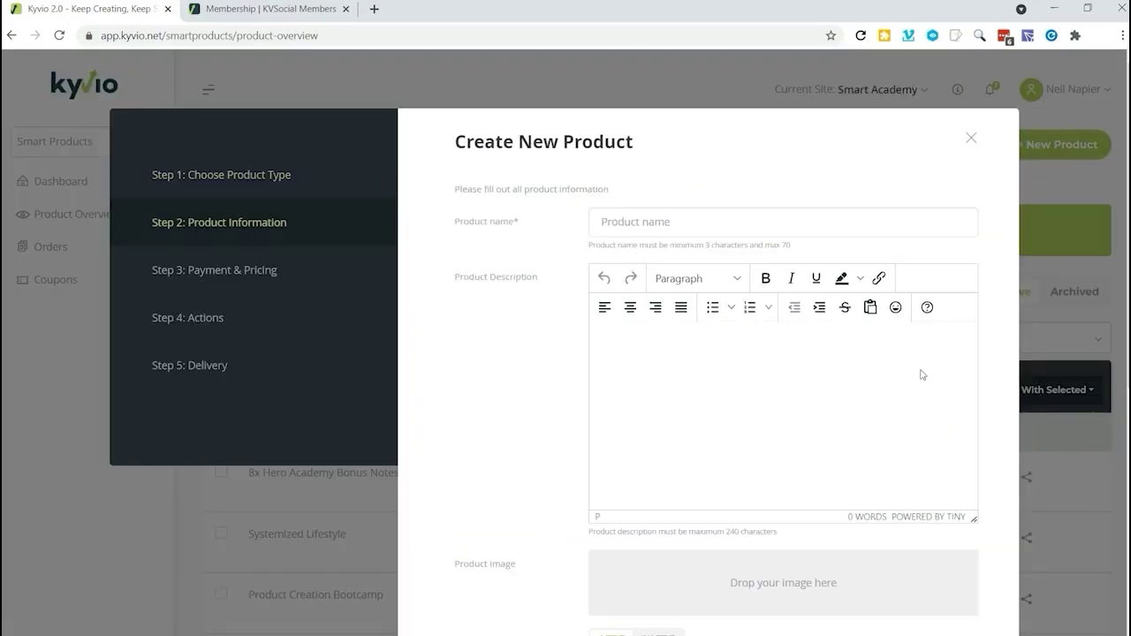
Step: Name the product "Influencer Marketing" and enter the description "This a training on being an influencer in marketings"
click(704, 223)
text(Influencer Marketi)
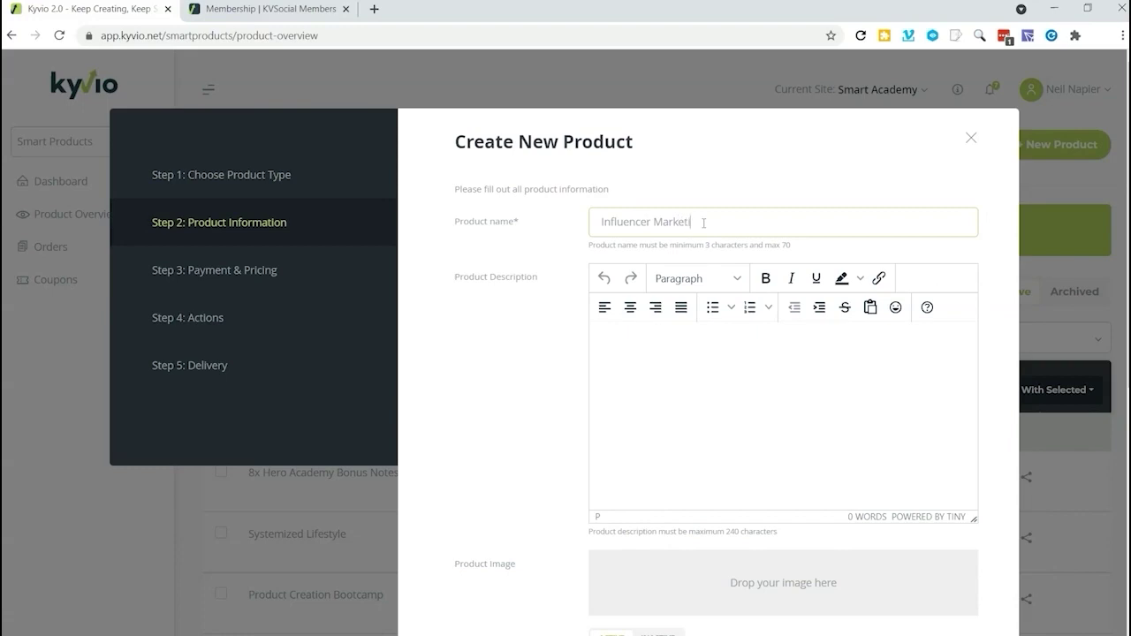
text(ng)
click(641, 342)
text(This a traini)
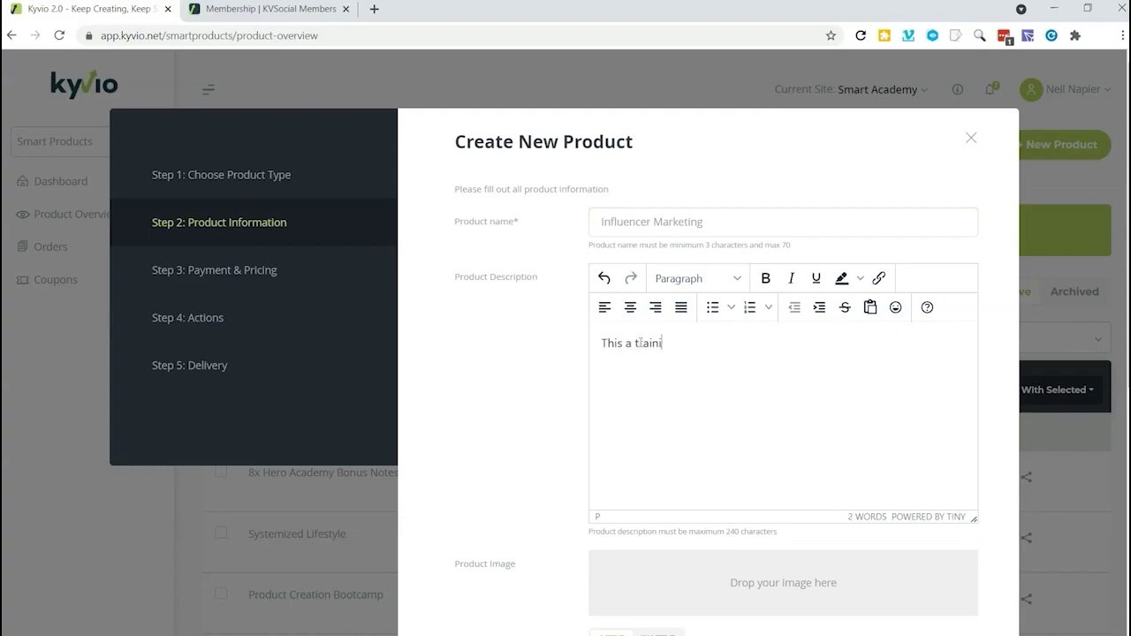
text(ng on being an influencer)
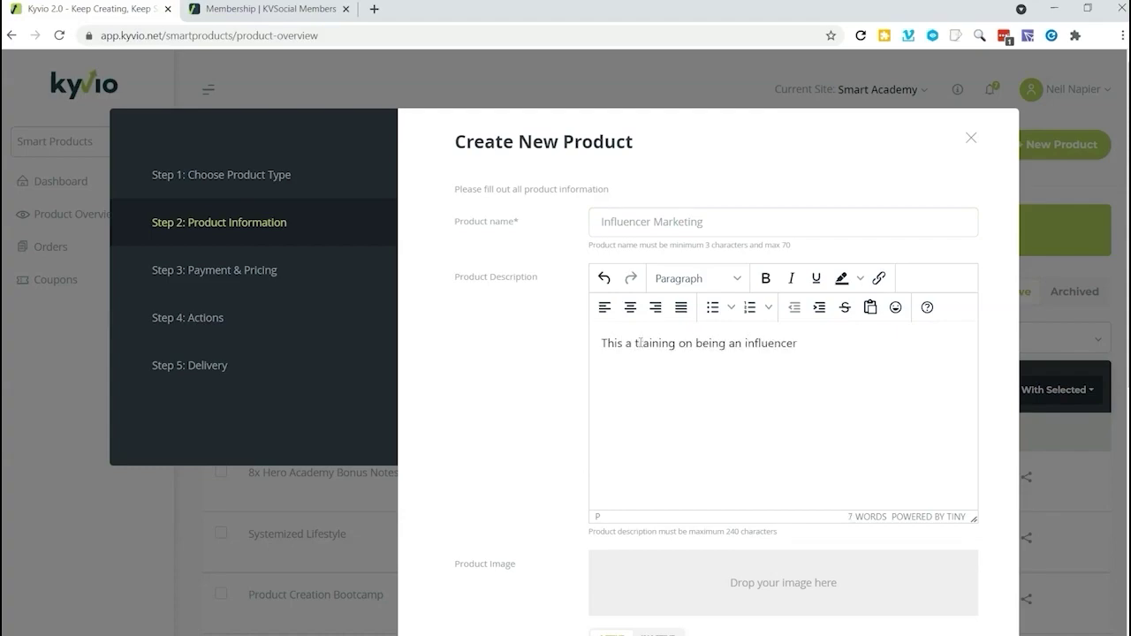
text( in marketings)
Step: Upload ims_bundle.png as the product image, cropping it slightly on both sides
scroll(642, 341, down, 3)
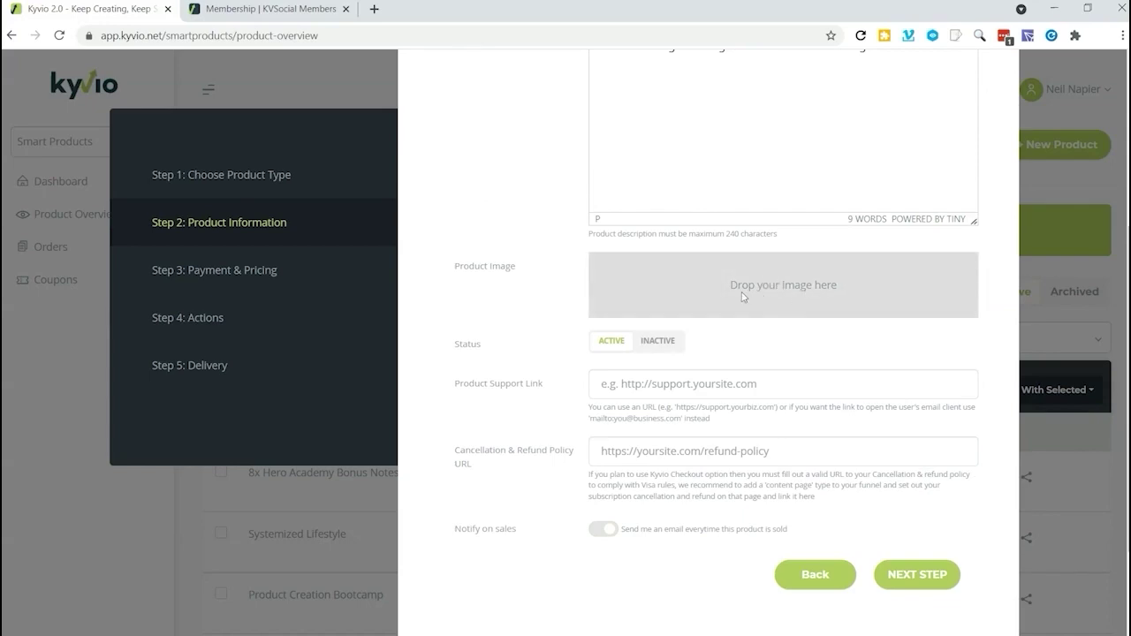
click(937, 291)
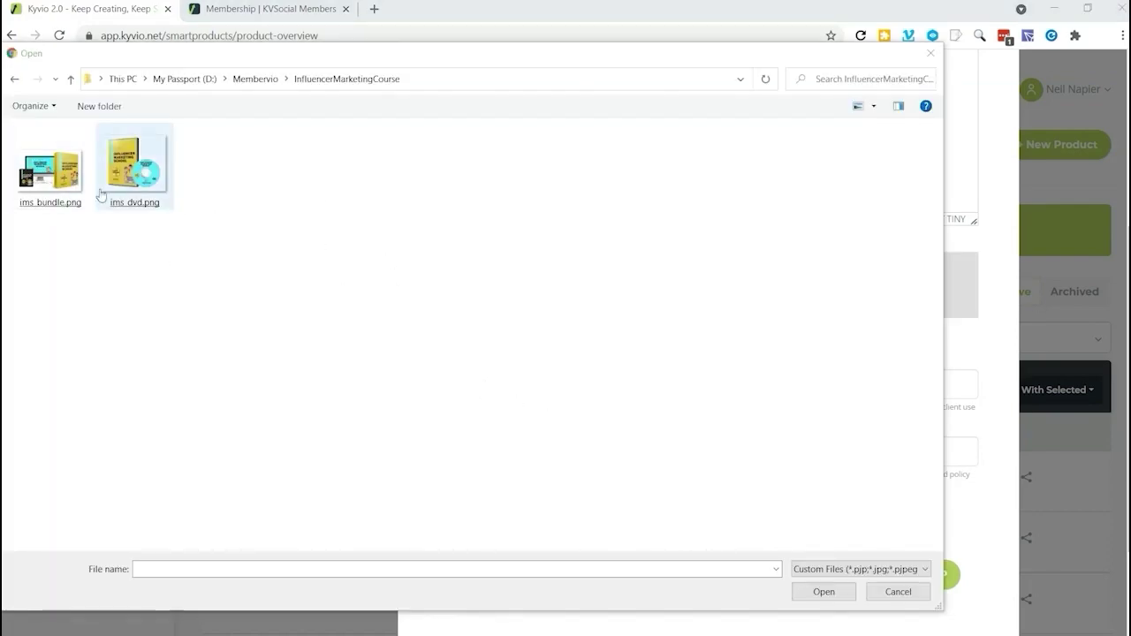
double_click(50, 168)
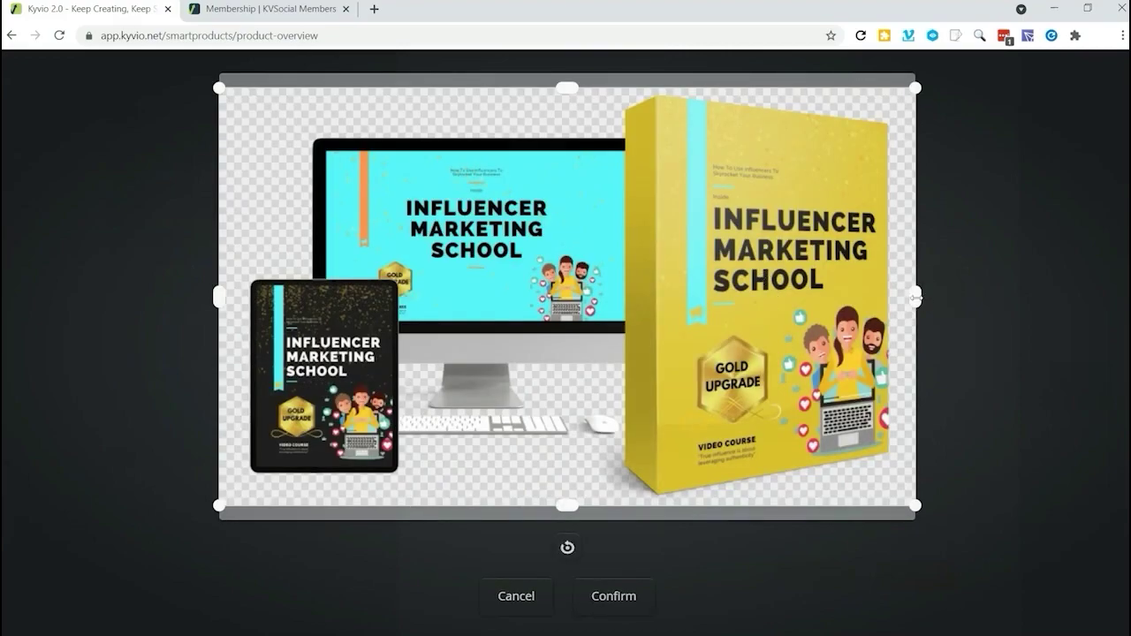
drag(916, 297, 904, 301)
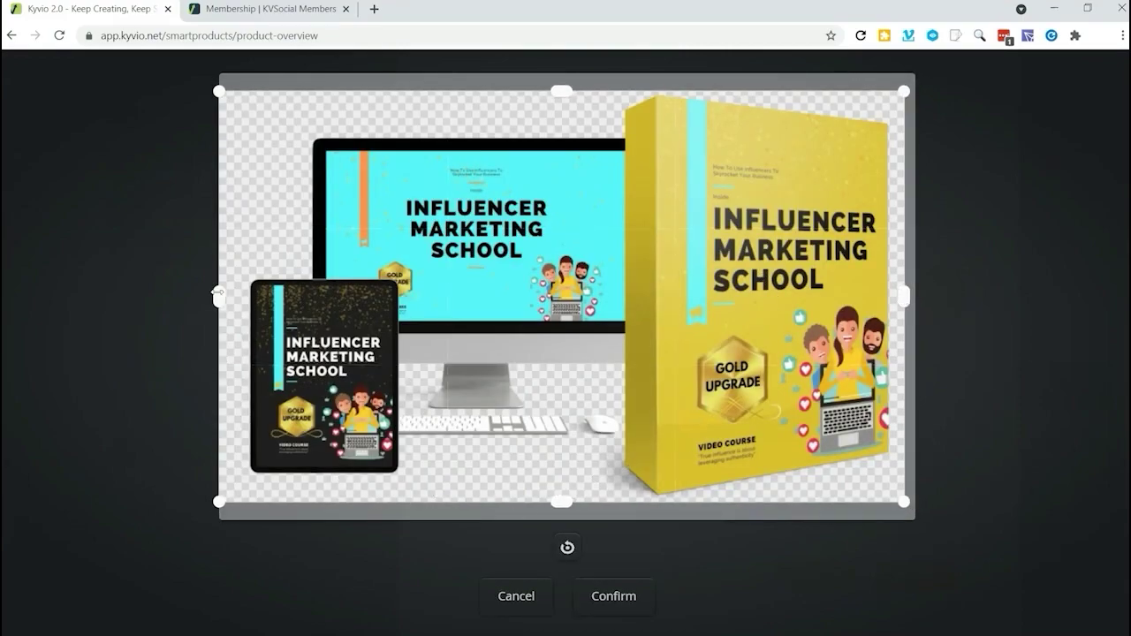
drag(223, 357, 232, 358)
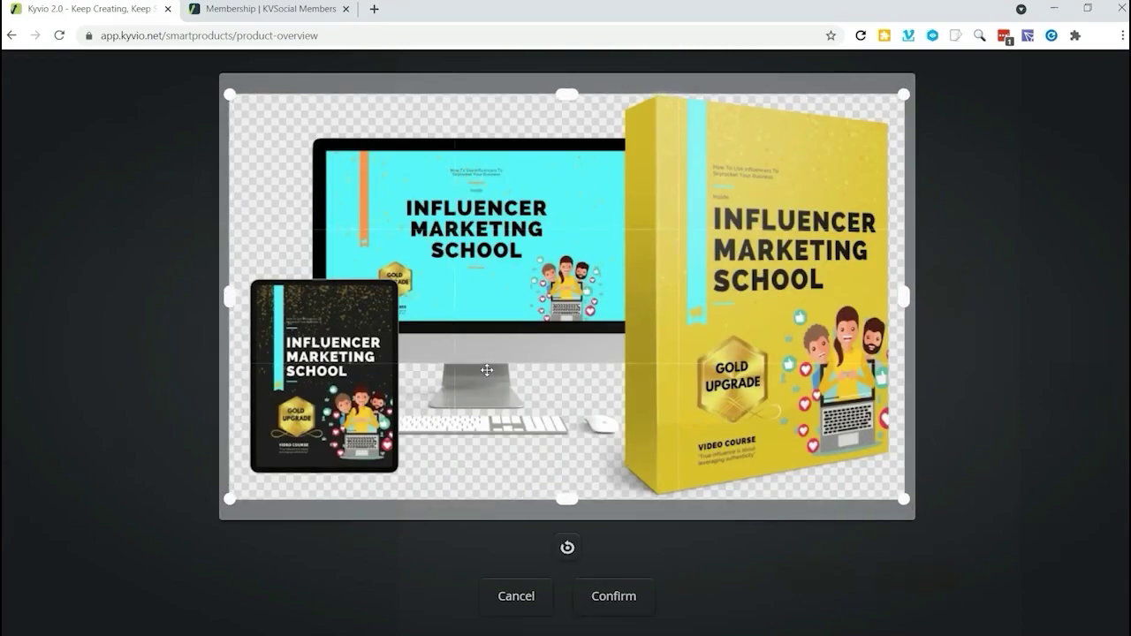
click(628, 598)
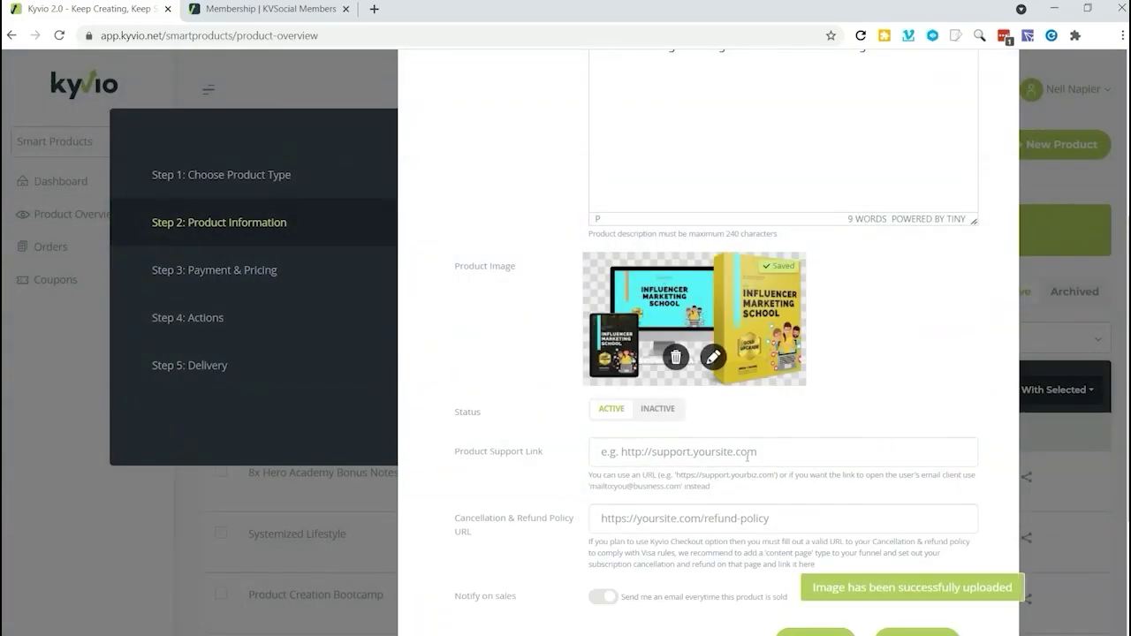
scroll(729, 511, down, 3)
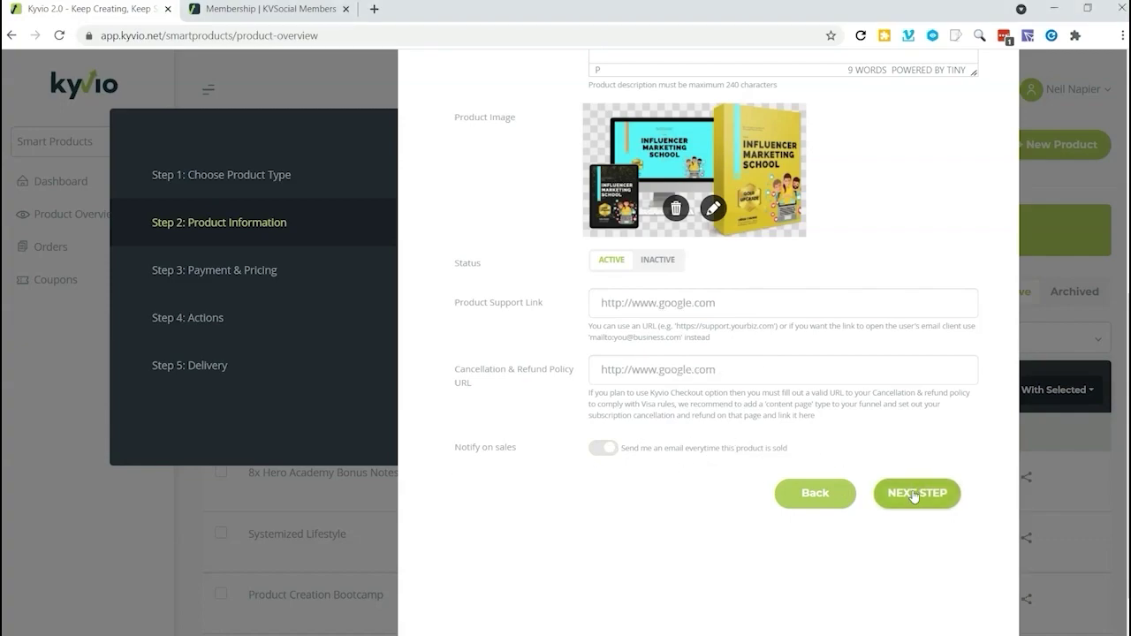
click(915, 494)
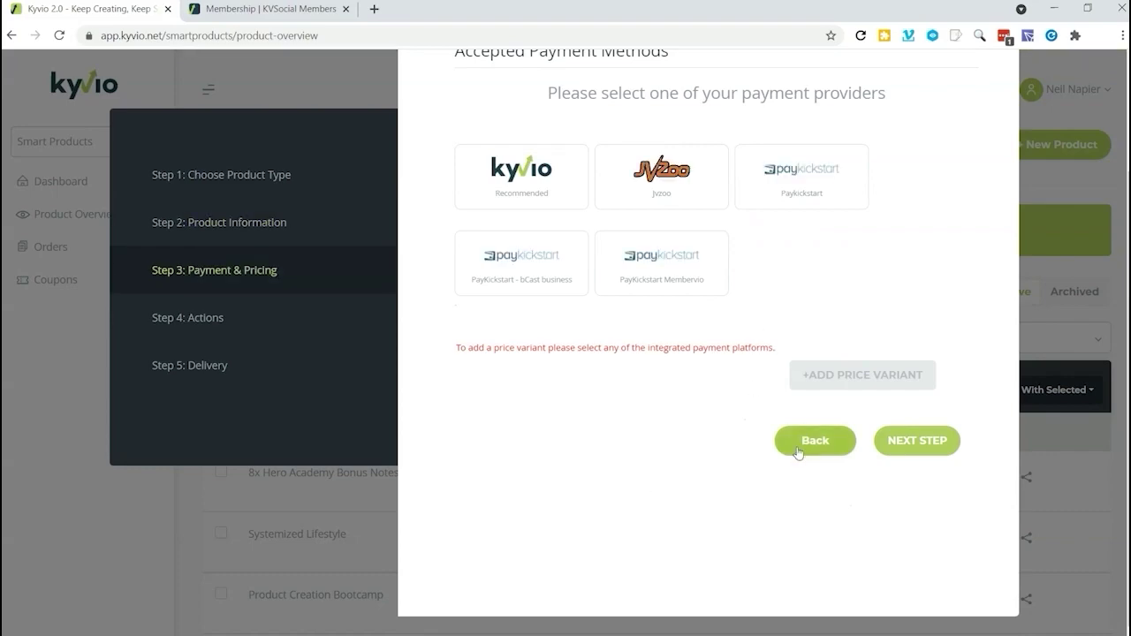
Step: Choose Kyvio as the payment provider, set the Free option to Yes and add a price variant
scroll(840, 389, up, 3)
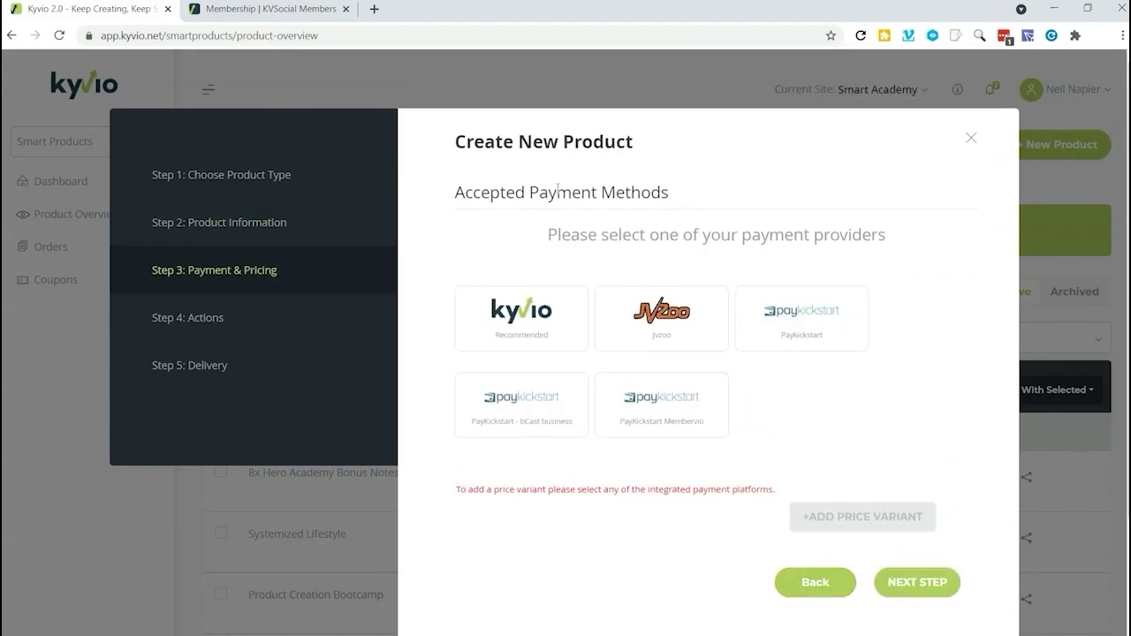
click(571, 293)
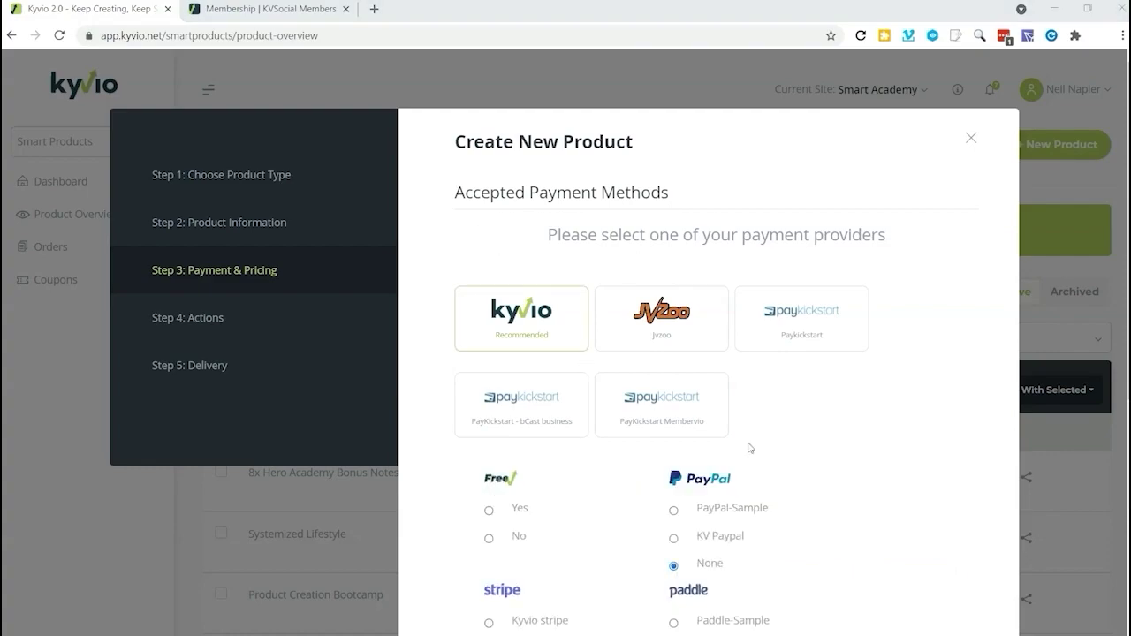
scroll(656, 406, down, 2)
scroll(657, 405, down, 1)
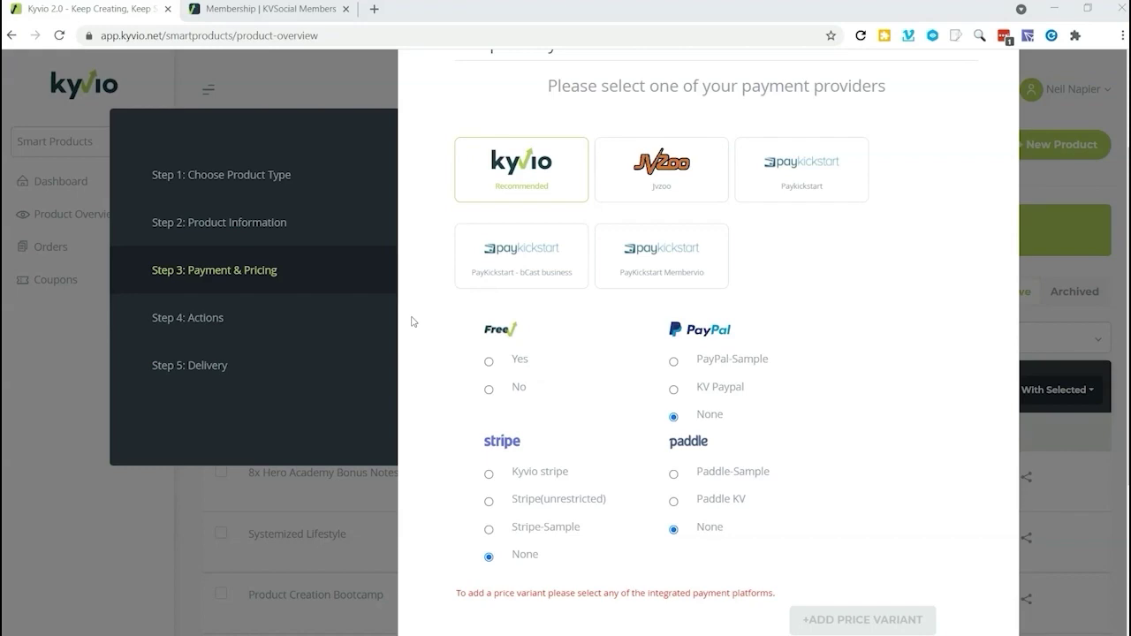
click(488, 361)
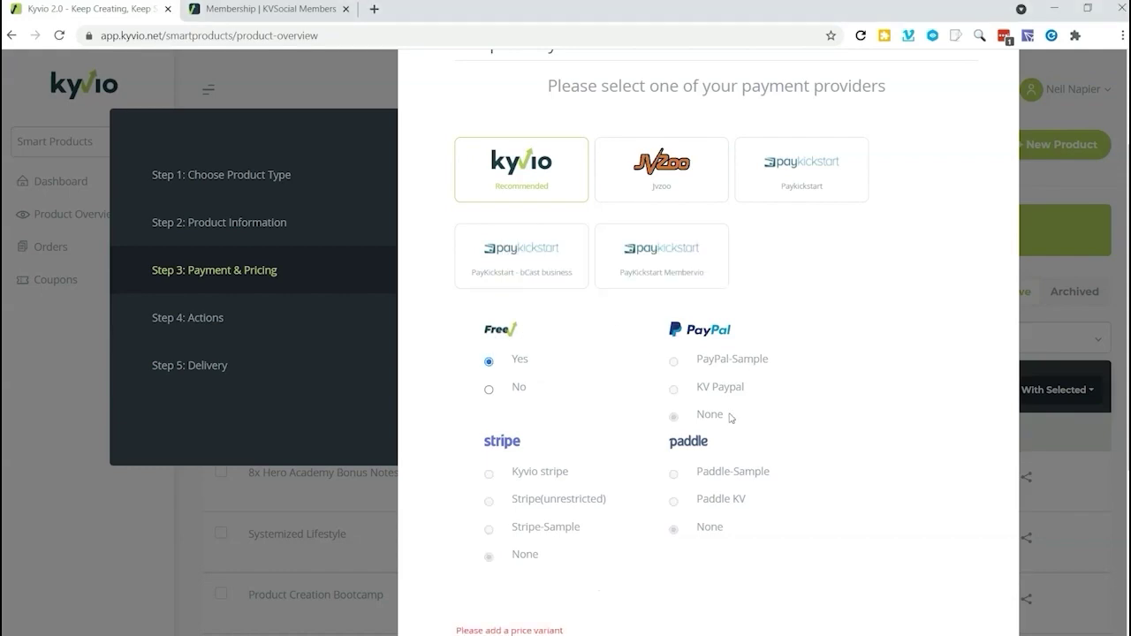
scroll(871, 482, down, 2)
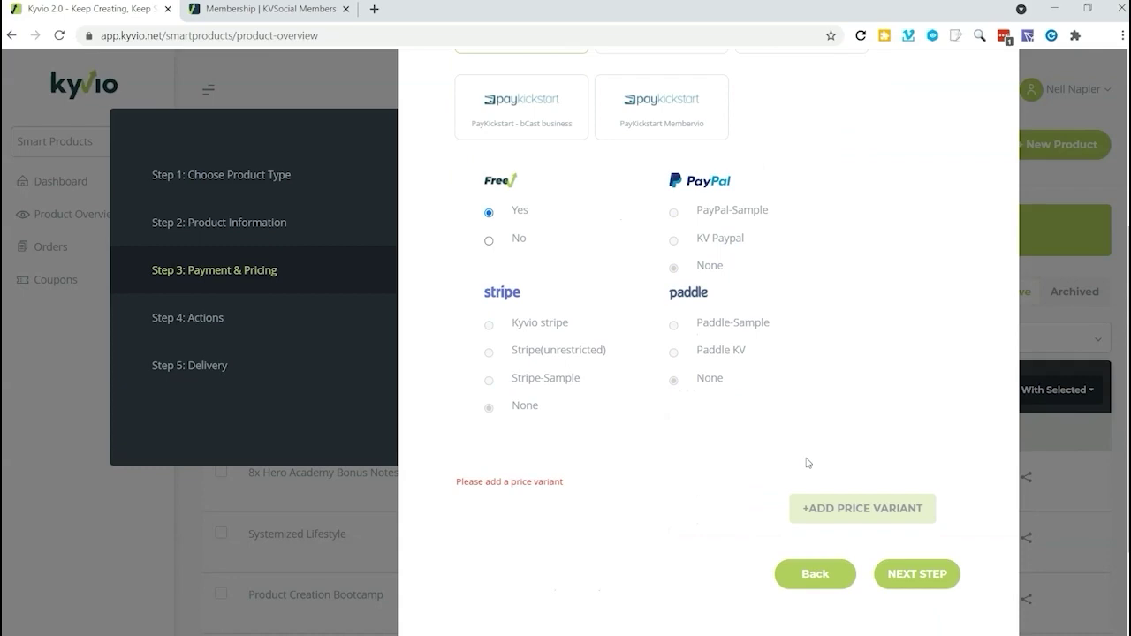
click(867, 509)
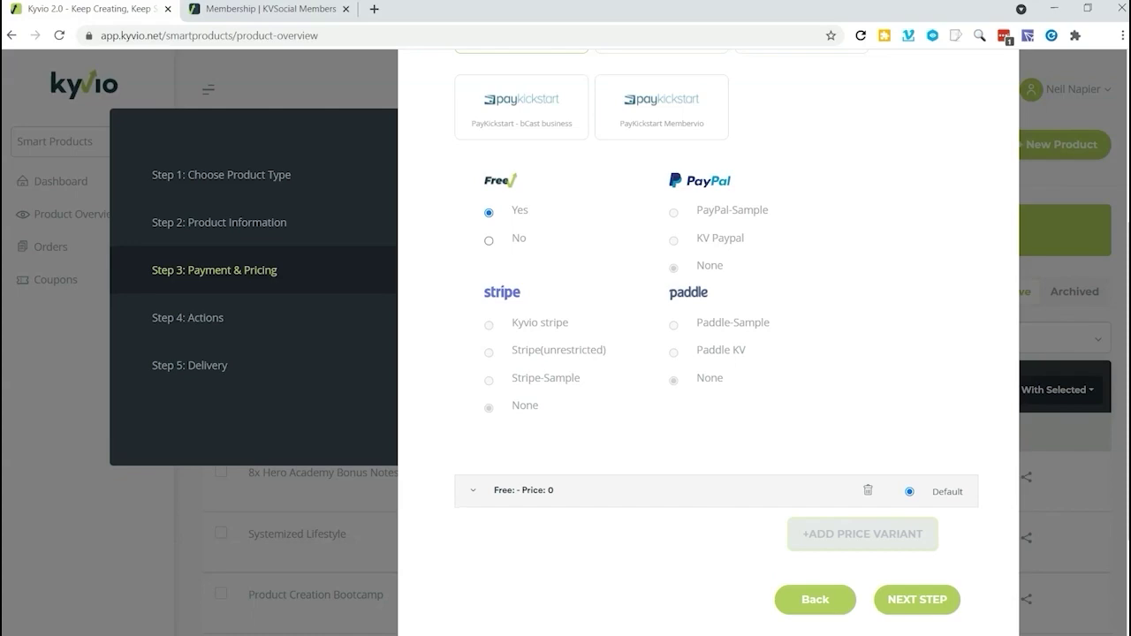
Step: Name the price variant "Free" and give it the description "No charge"
click(915, 600)
scroll(718, 544, down, 2)
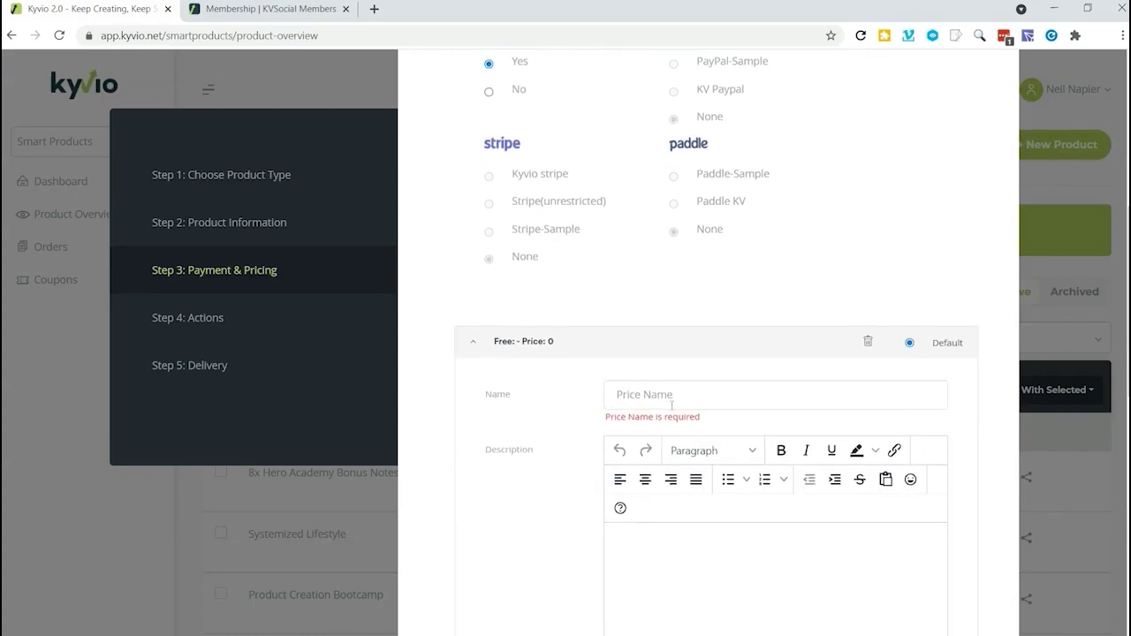
text(Free)
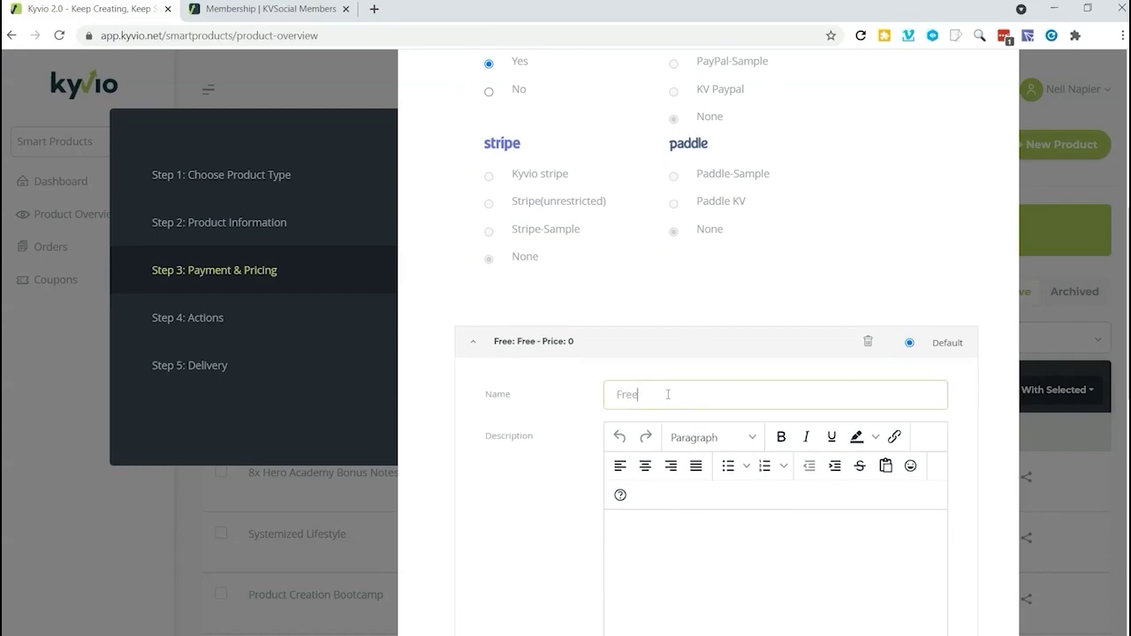
click(677, 521)
text(No charge)
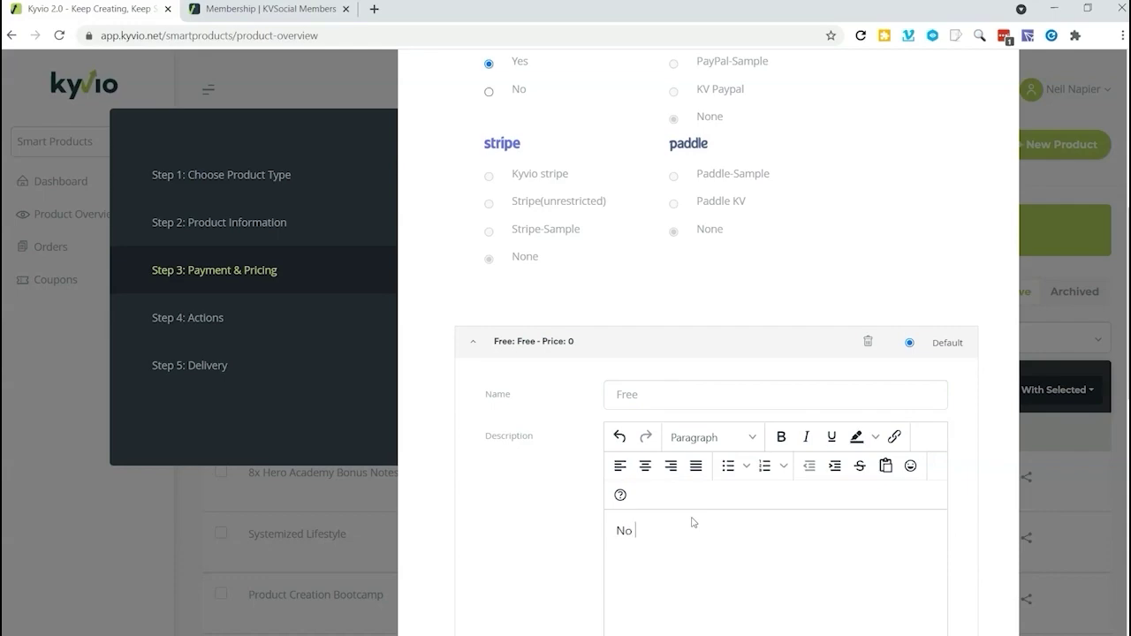
Step: Set the price variant's thank you page to the enabled ThankYou page and proceed to the actions step
scroll(693, 522, down, 1)
scroll(694, 517, down, 5)
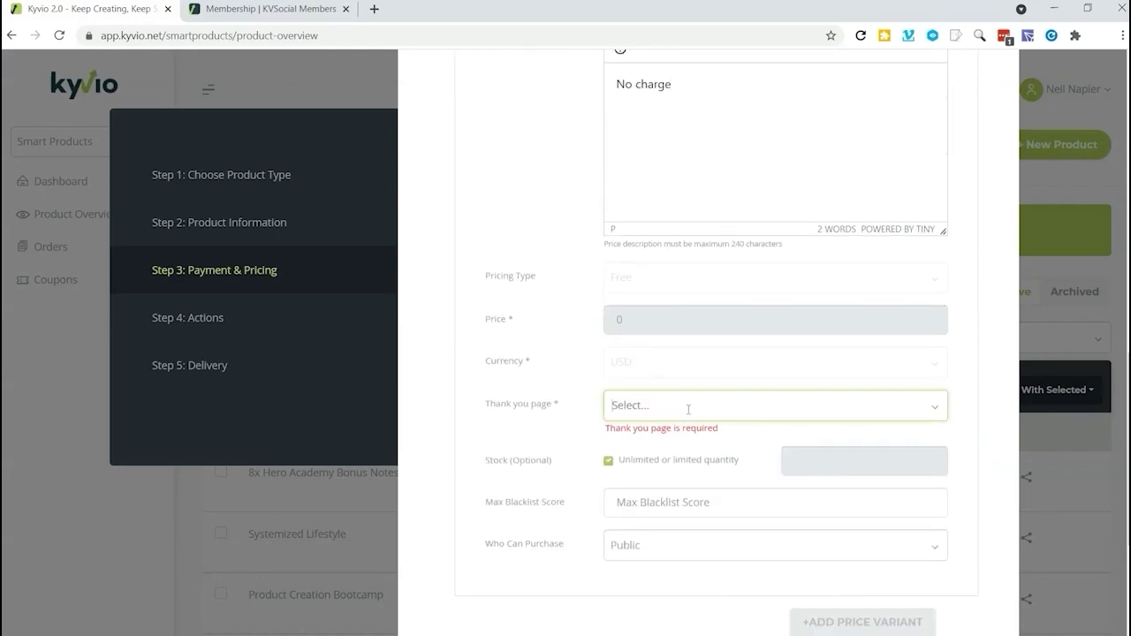
click(688, 404)
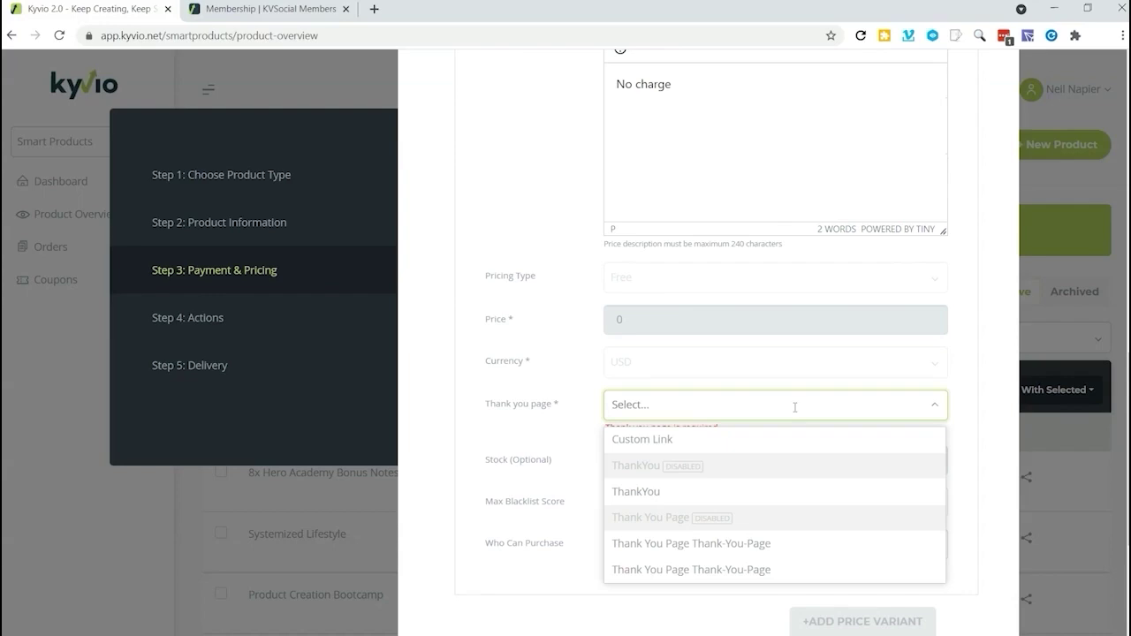
click(636, 495)
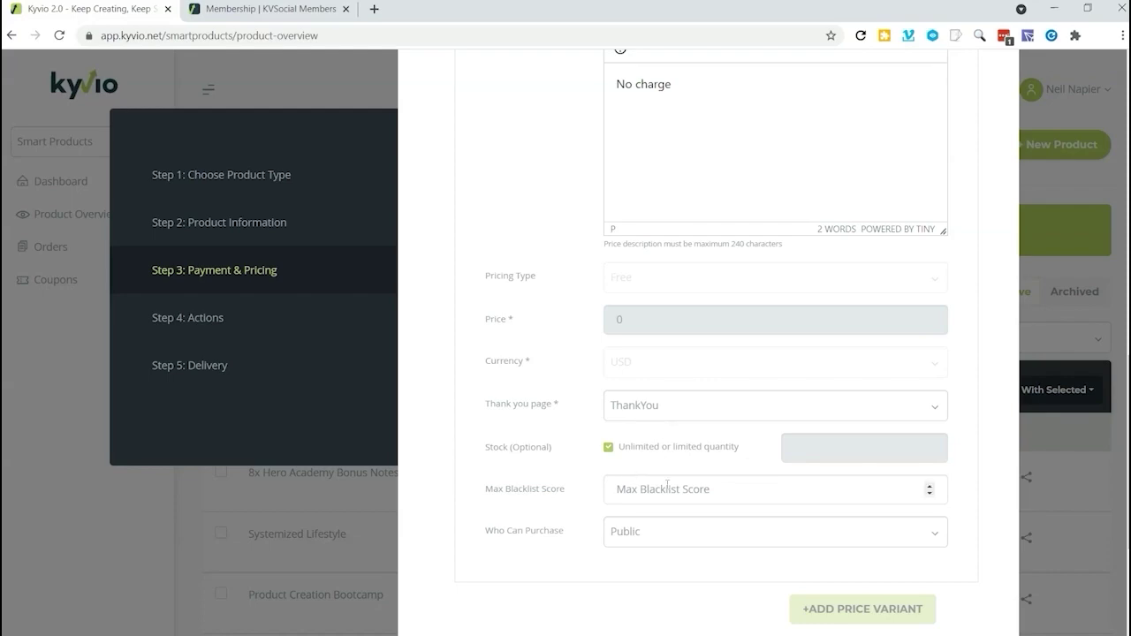
scroll(752, 530, down, 3)
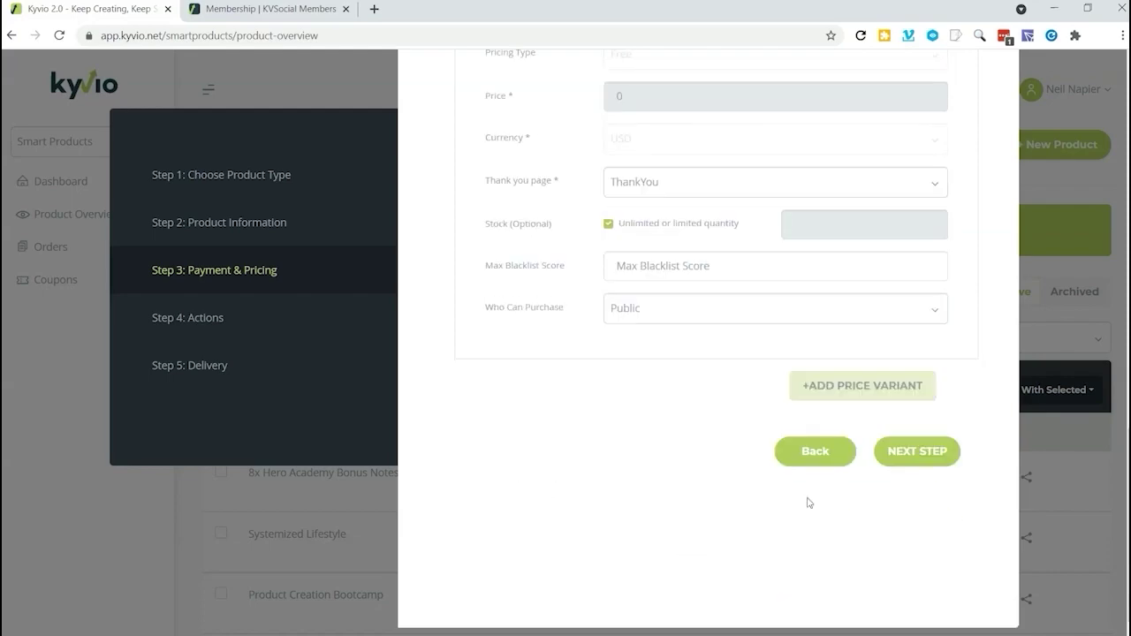
click(904, 463)
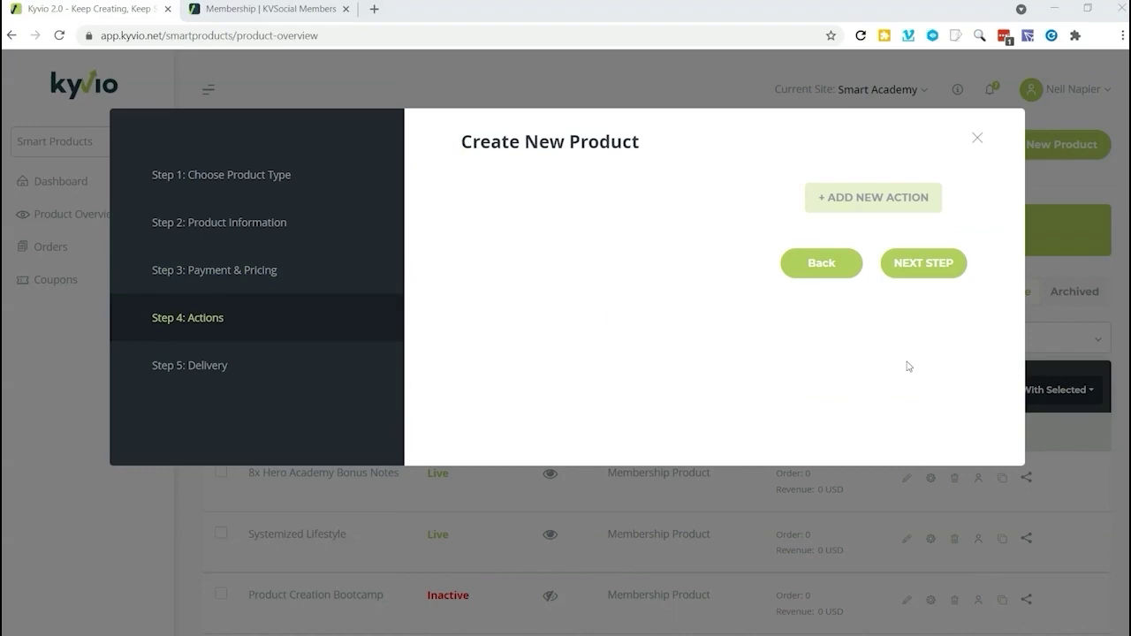
Step: Continue without adding an action, review the default welcome email for delivery and create the product
click(939, 275)
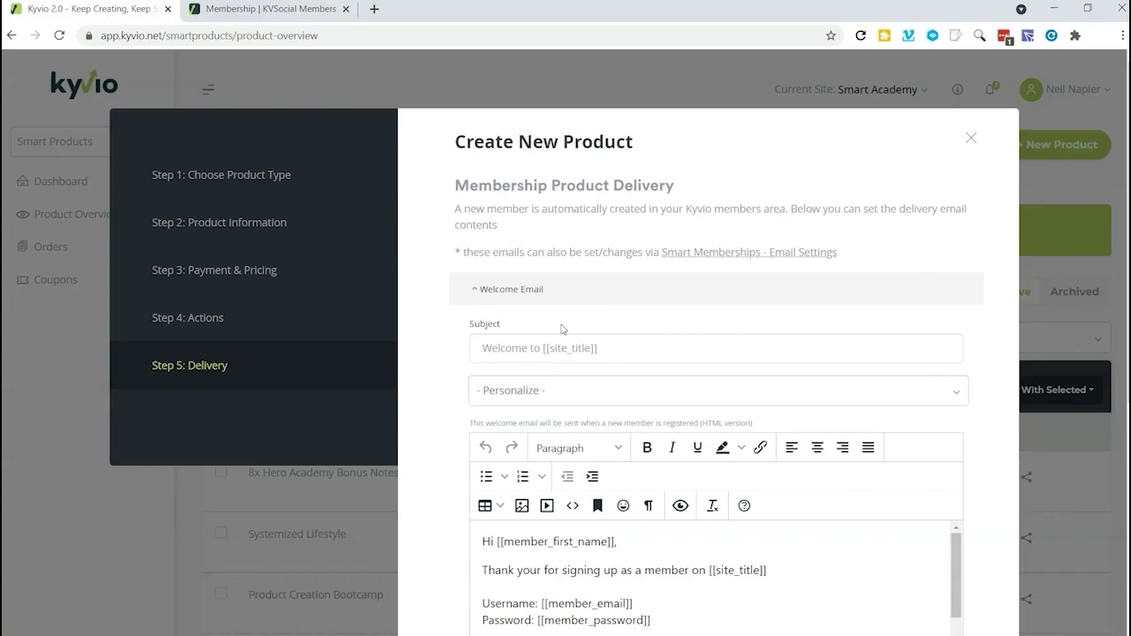
scroll(642, 397, down, 2)
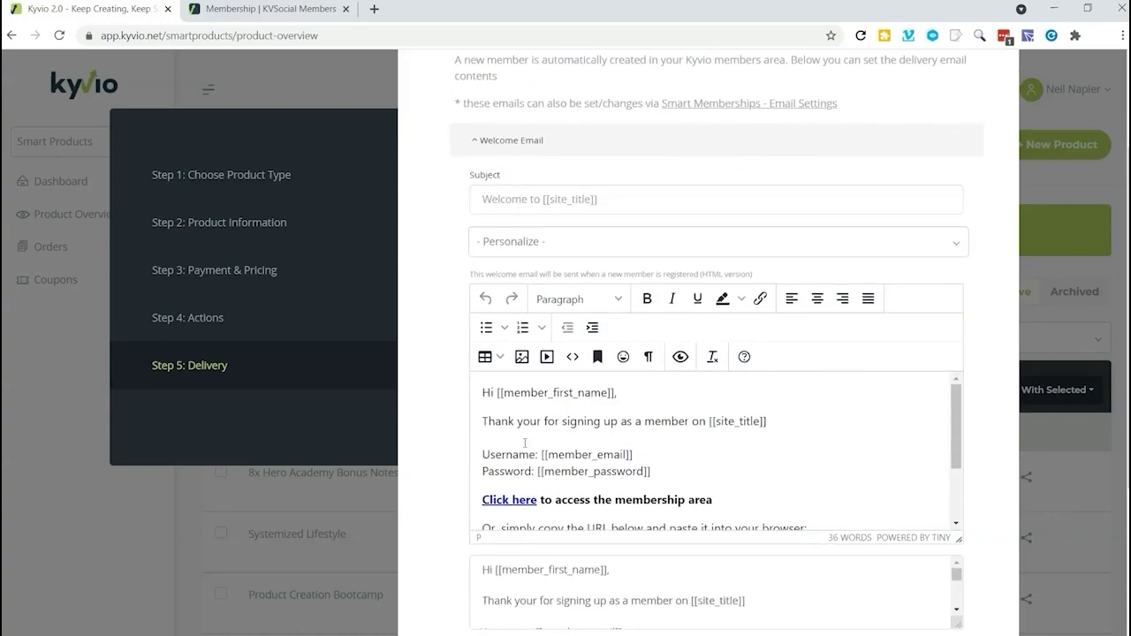
scroll(525, 442, down, 2)
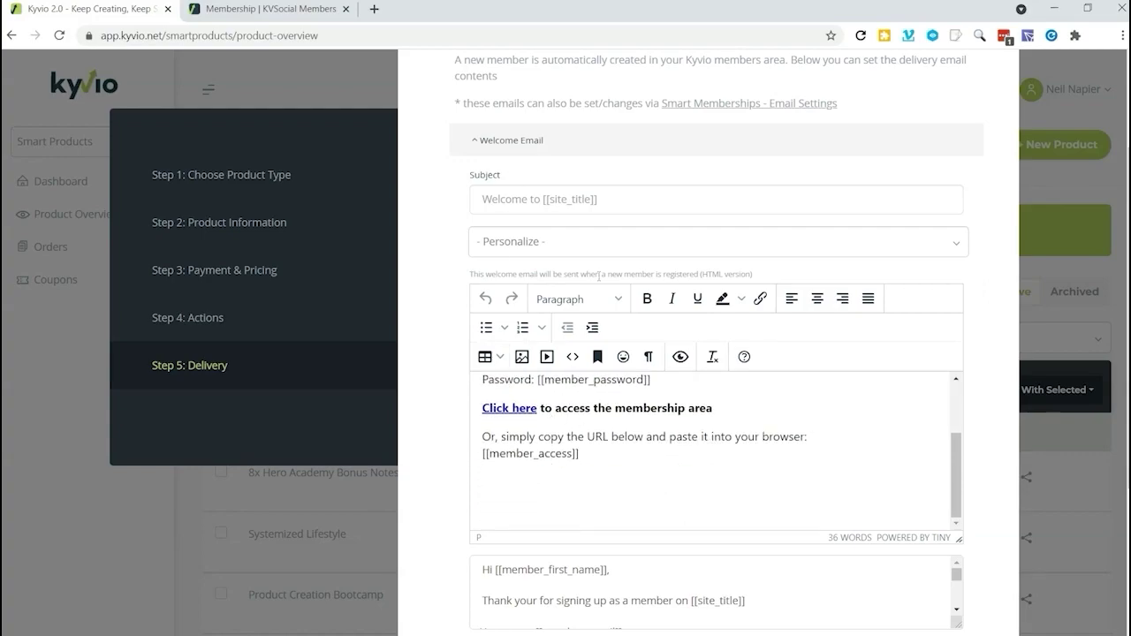
scroll(594, 287, down, 3)
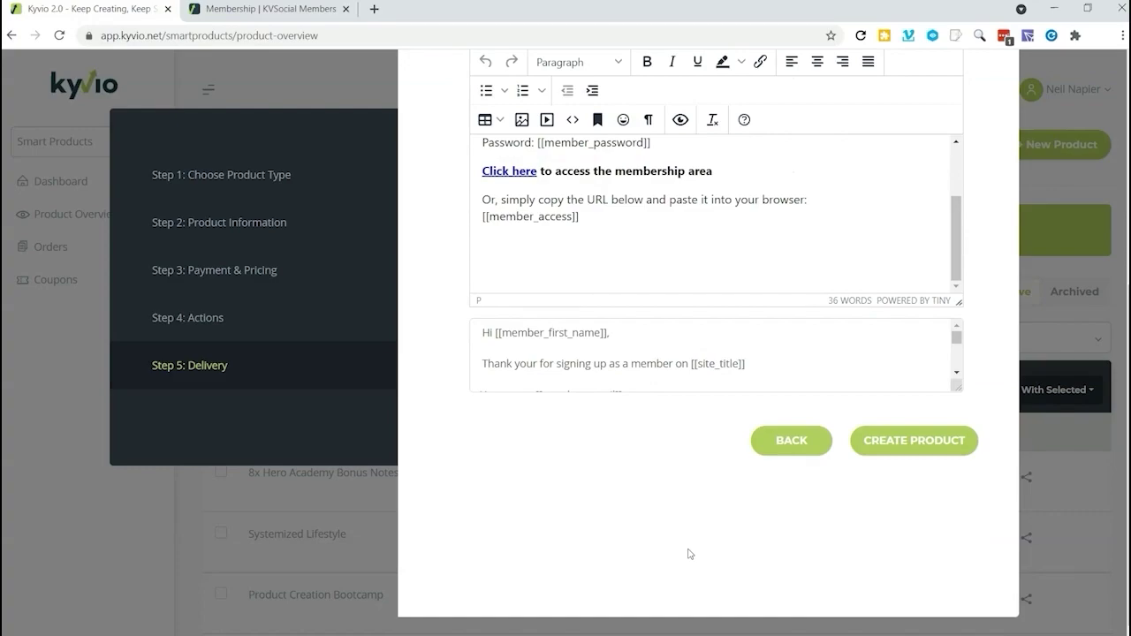
click(895, 449)
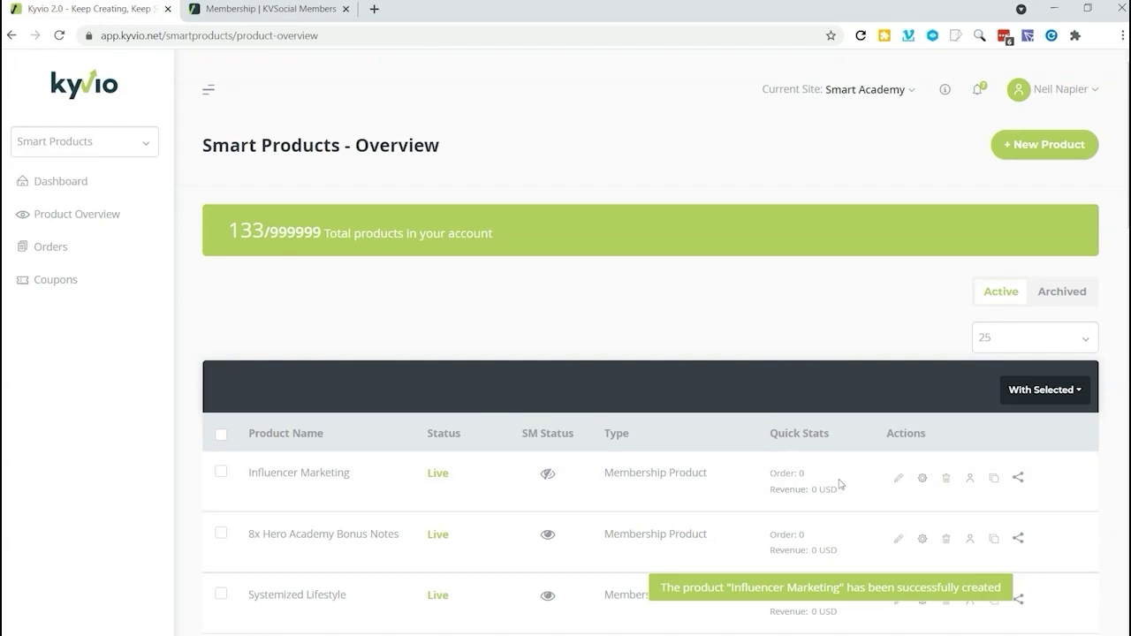
Step: Open the Influencer Marketing product for editing and create a module named "Introduction" with the description "Introducing Influencer Marketing"
click(898, 480)
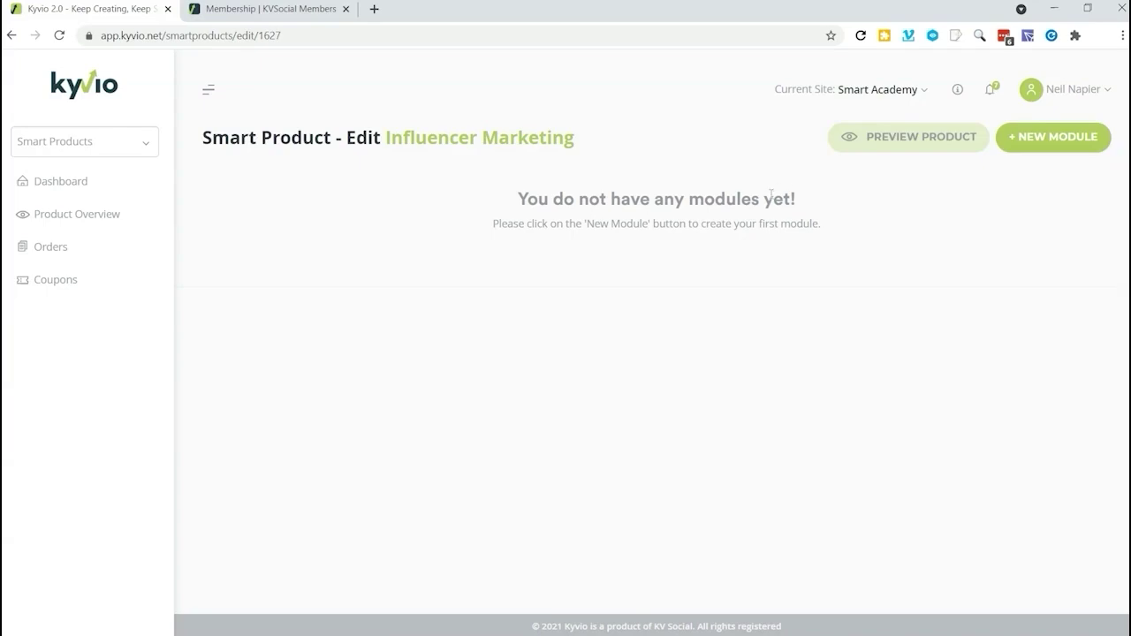
click(1049, 138)
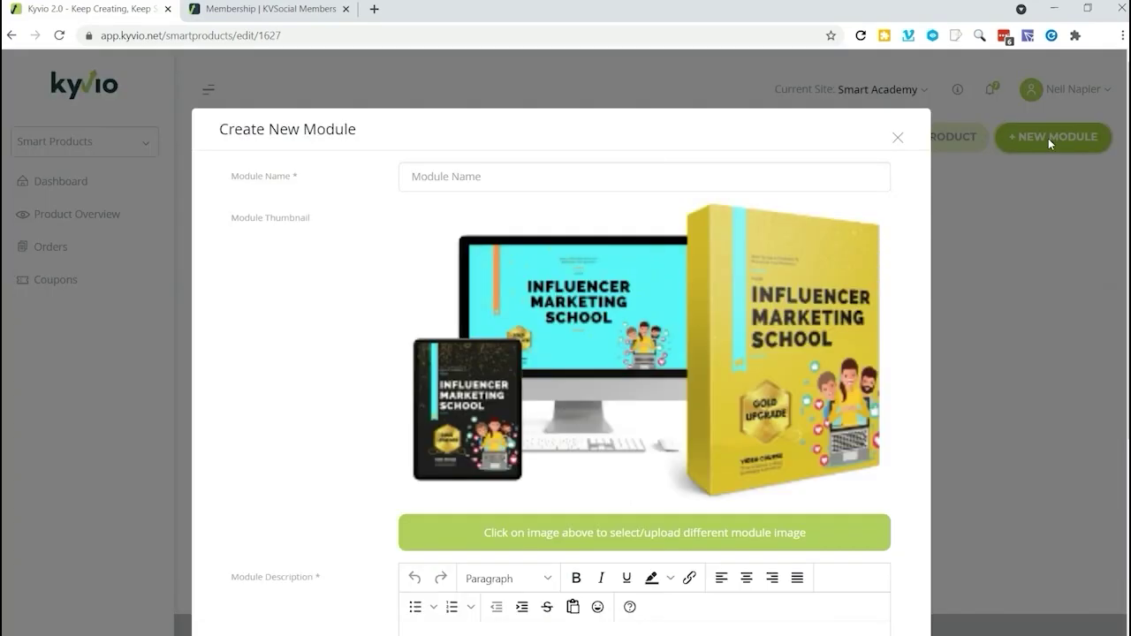
click(524, 179)
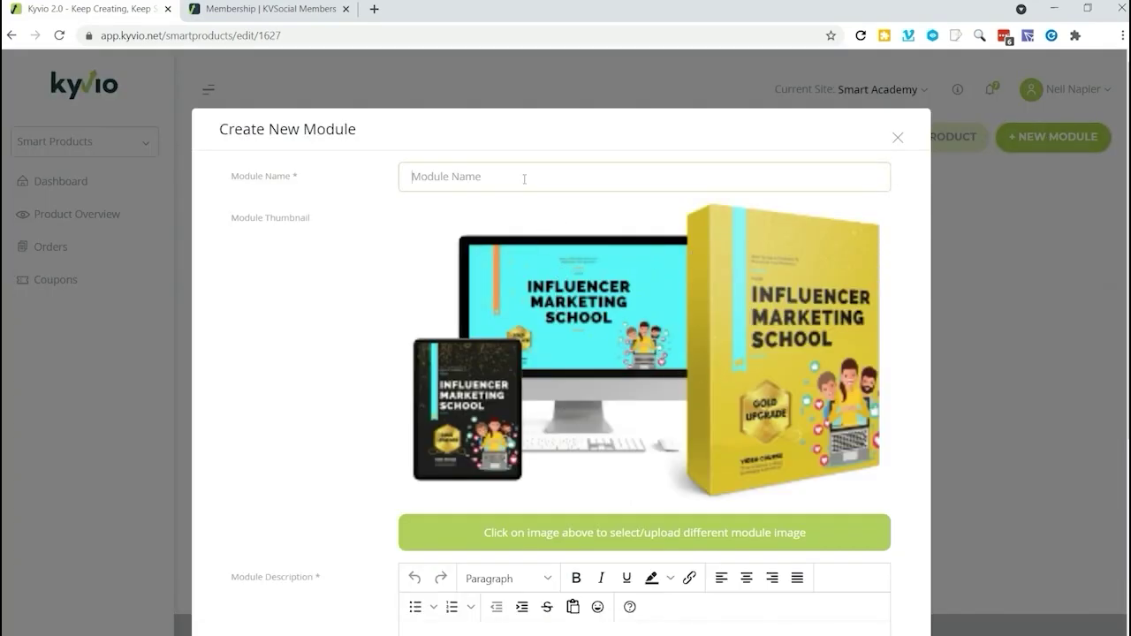
text(Introduction)
scroll(547, 337, down, 3)
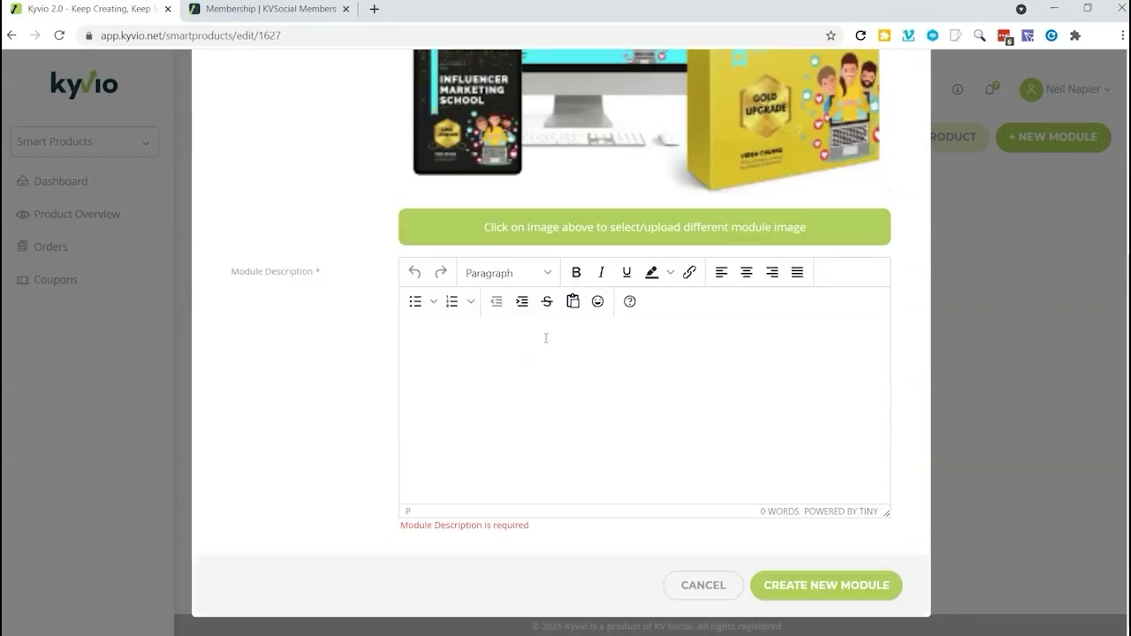
text(Introduc)
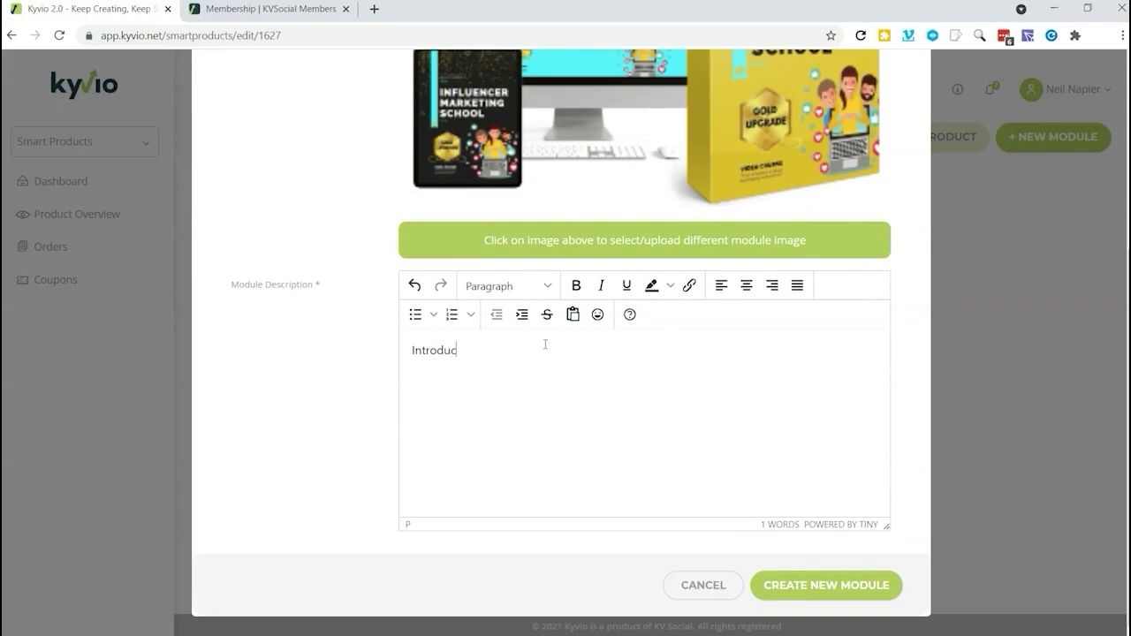
text(ing Influencer Markeing)
click(816, 585)
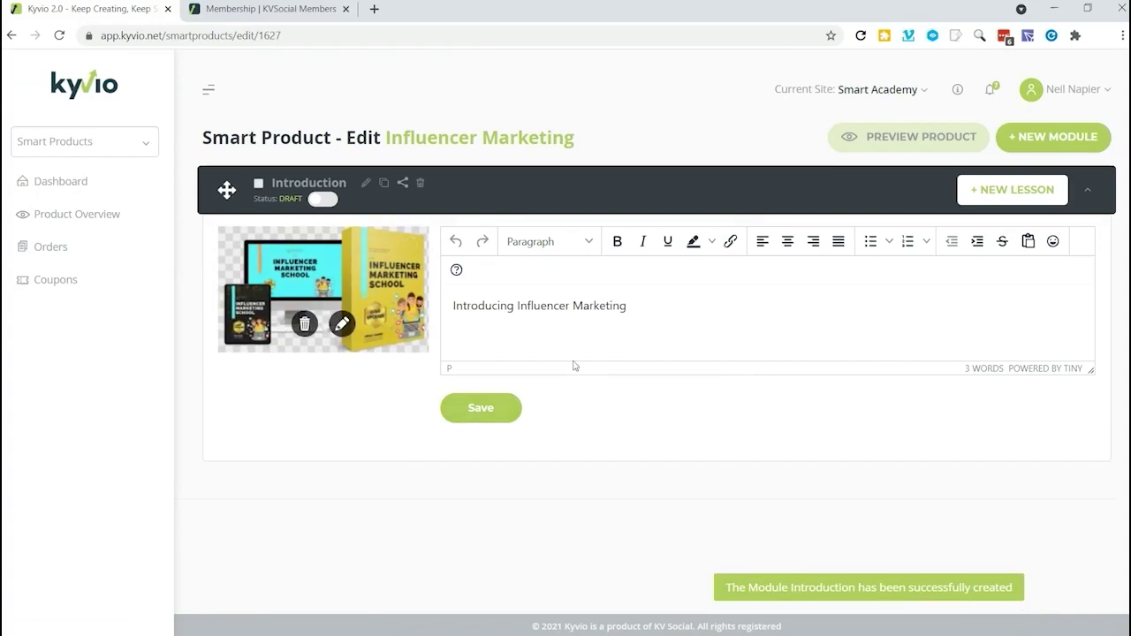
Step: Add a lesson named "Intro Video" to the Introduction module
click(1012, 190)
click(502, 184)
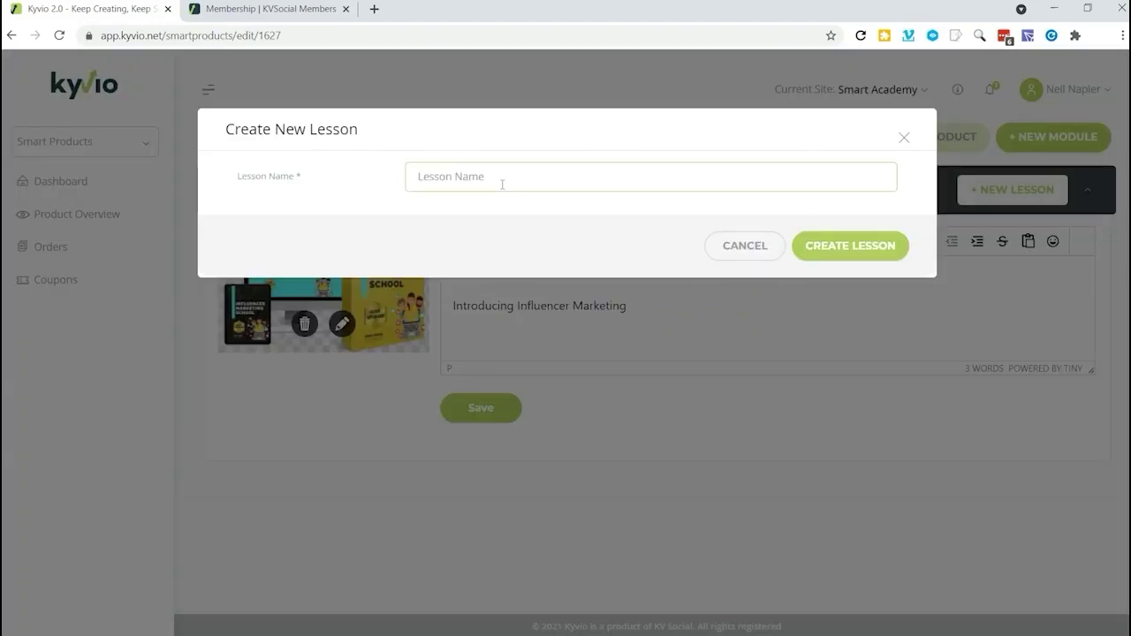
text(Intro Video)
click(850, 246)
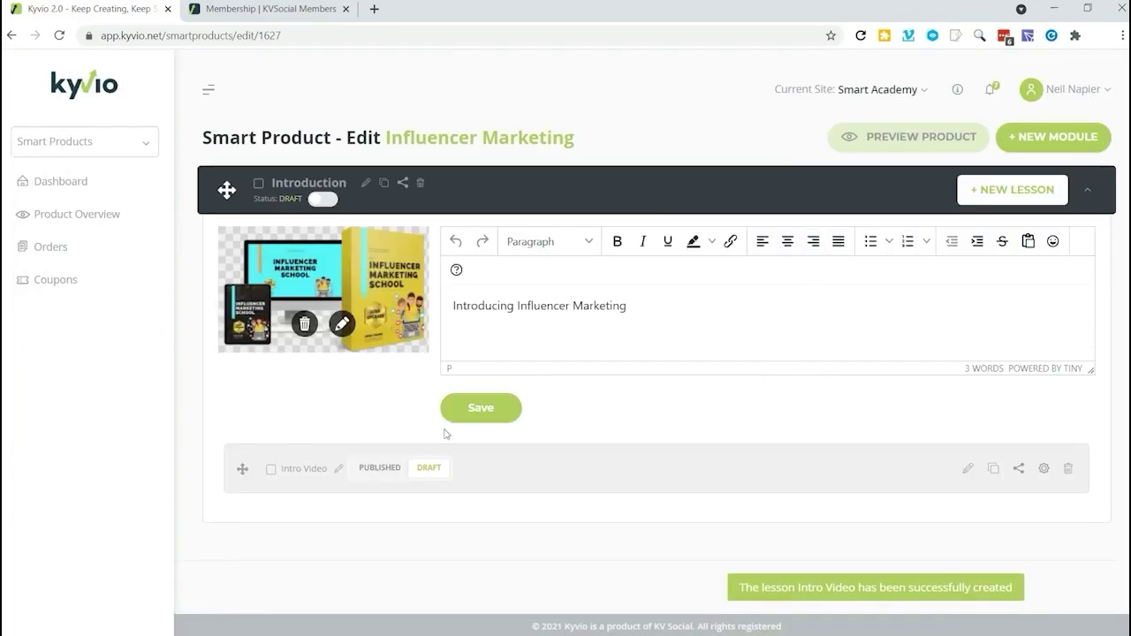
Step: Insert the copied YouTube iframe embed code as media in the Intro Video lesson, save the content and check the embedded video
click(968, 470)
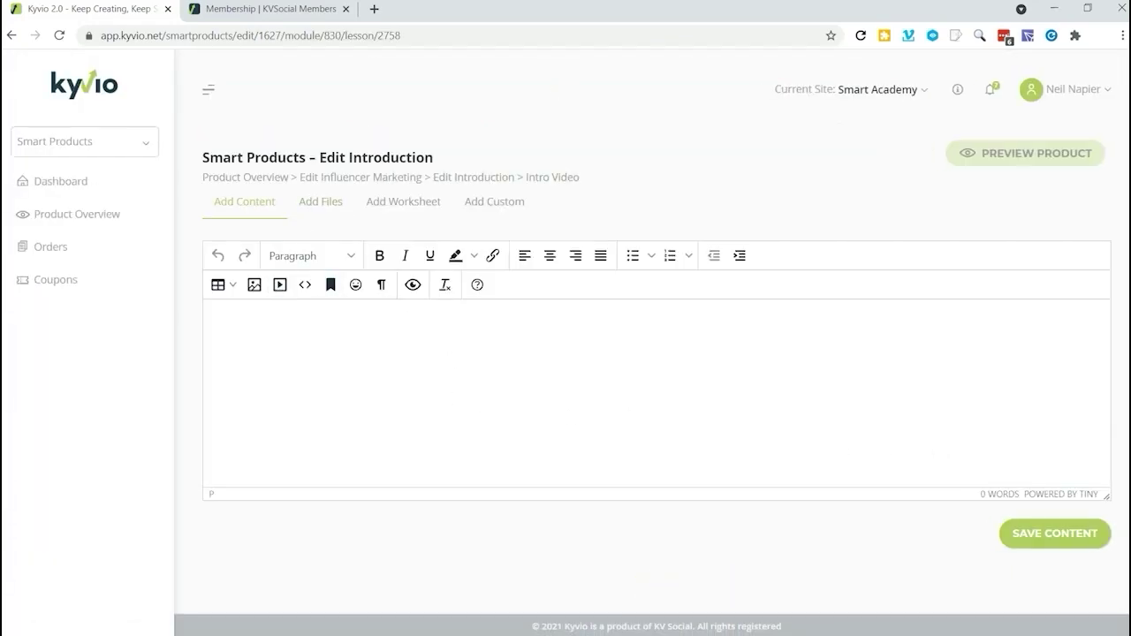
click(280, 285)
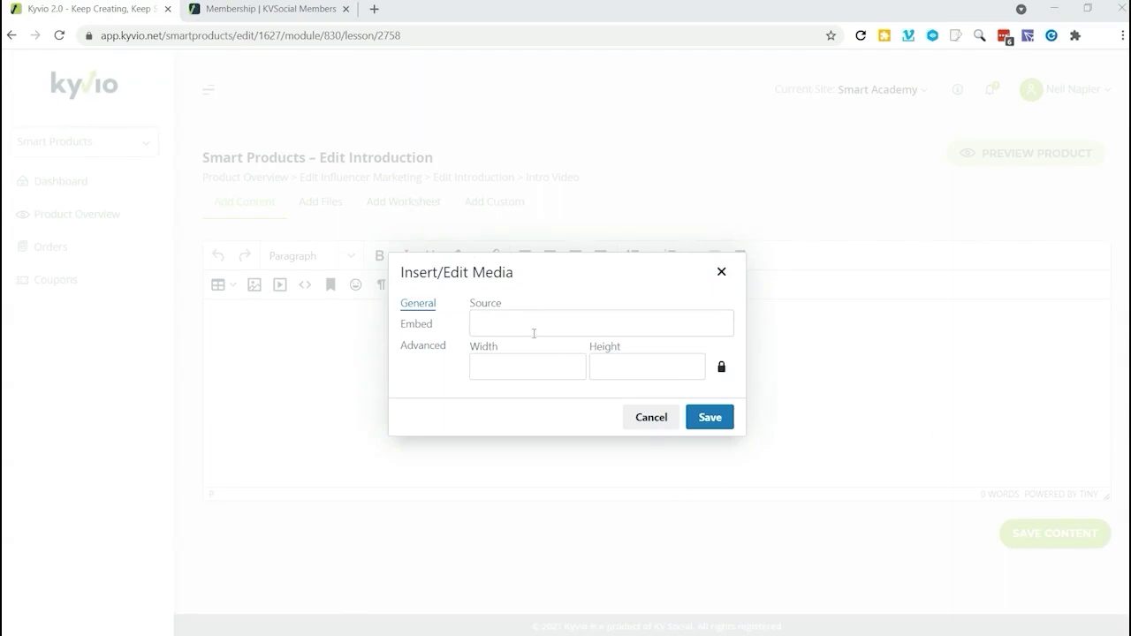
click(499, 324)
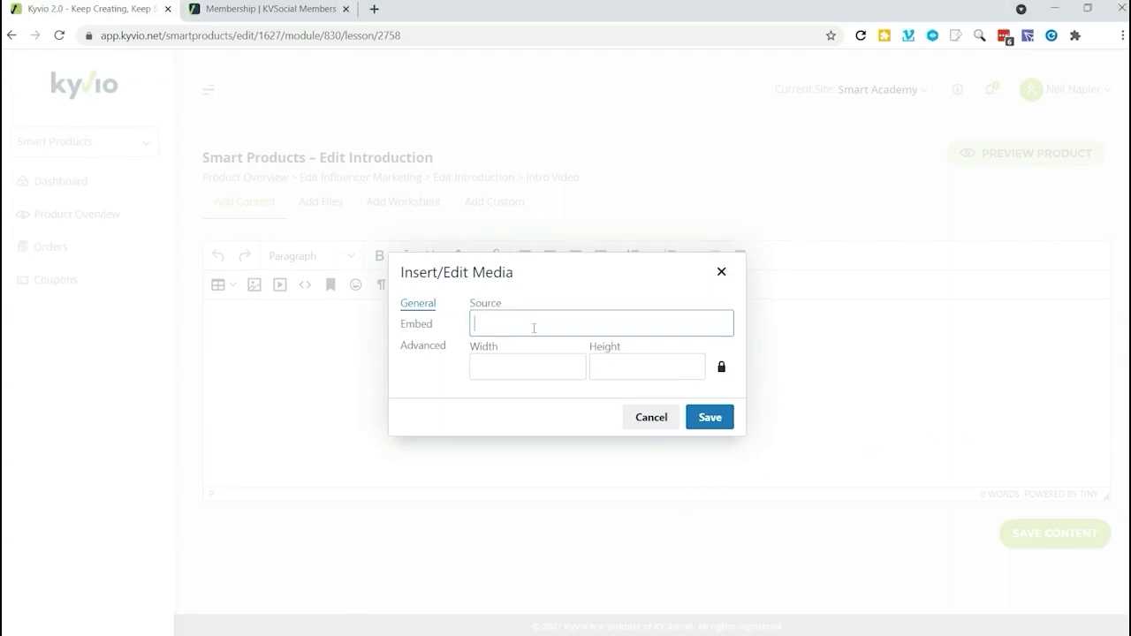
key(ctrl+v)
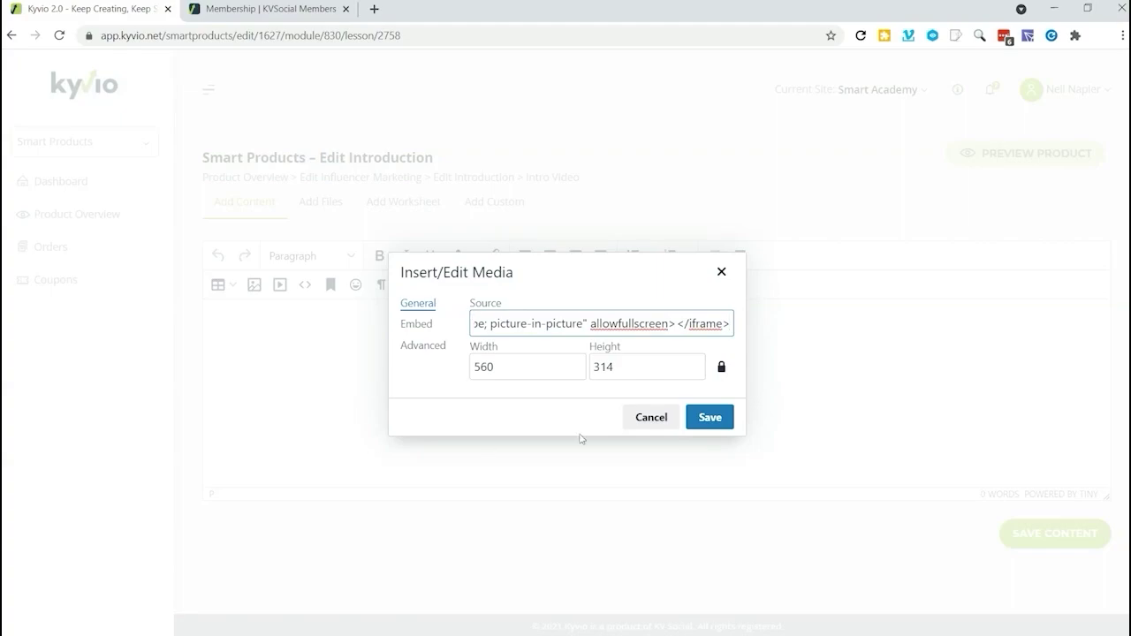
click(710, 418)
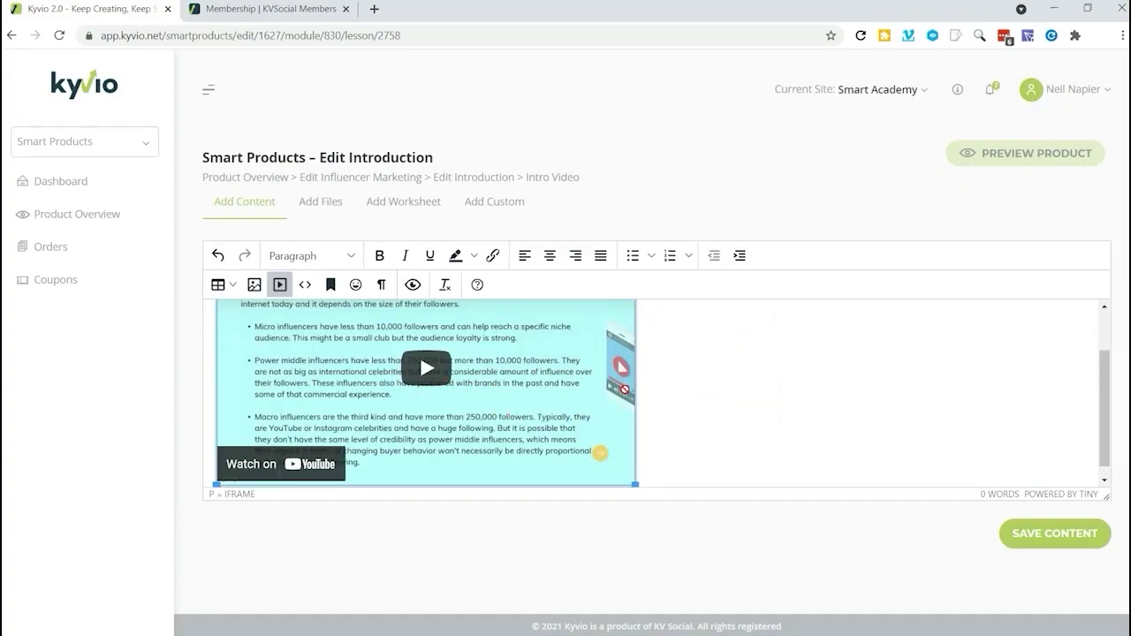
click(1050, 542)
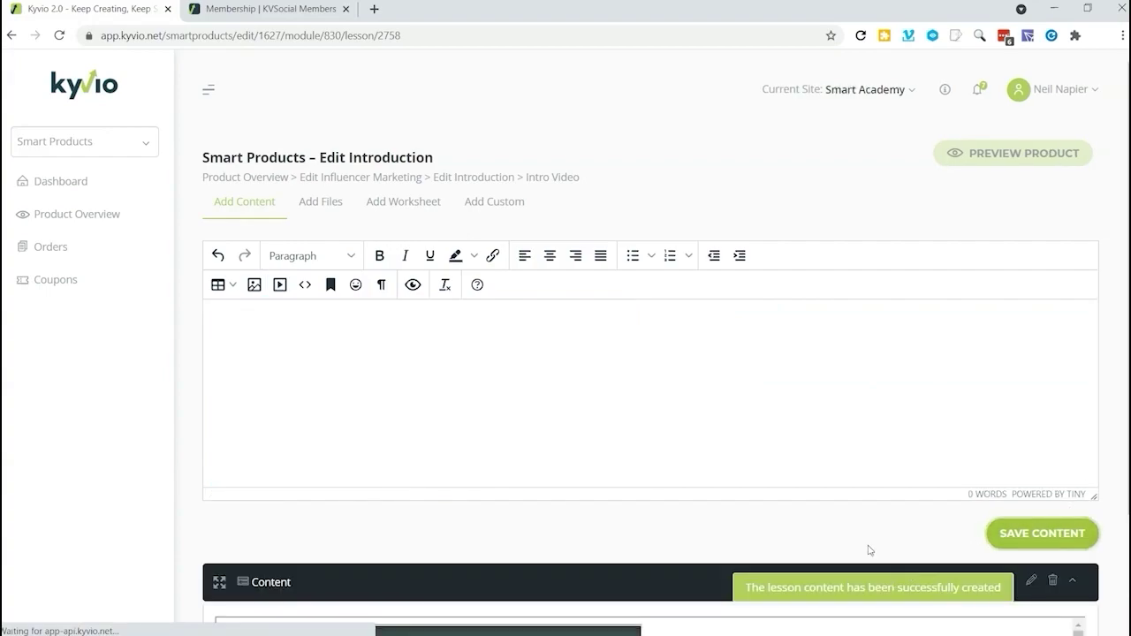
scroll(795, 517, down, 1)
scroll(759, 493, down, 1)
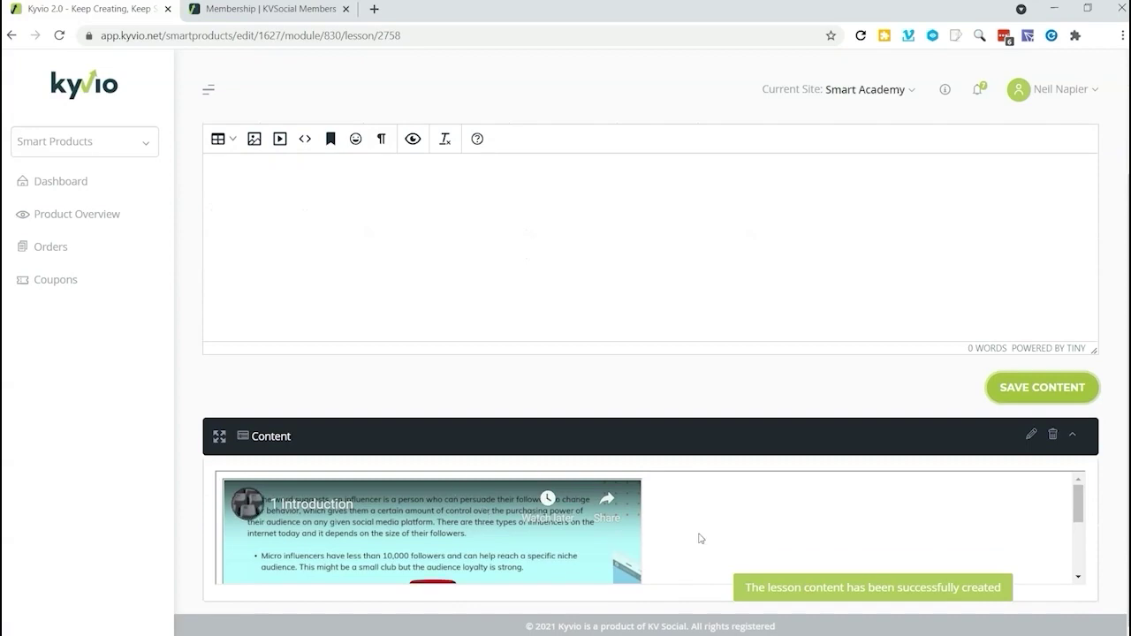
scroll(1082, 522, down, 3)
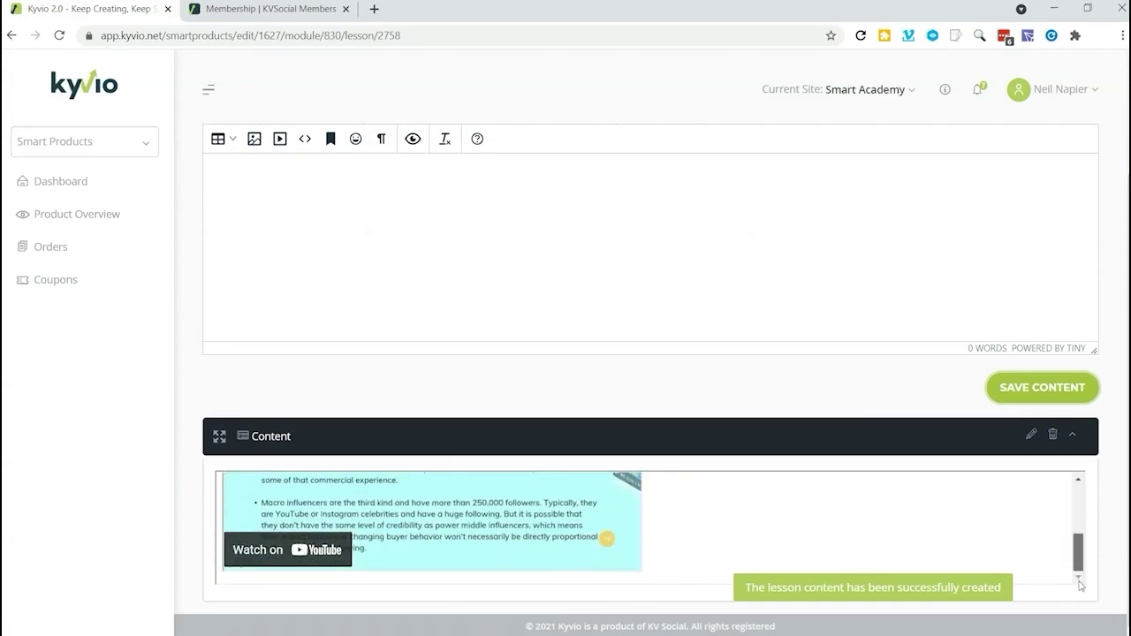
Step: Publish the Introduction module and its Intro Video lesson, and preview the product up to starting the module's lessons
scroll(1082, 522, up, 3)
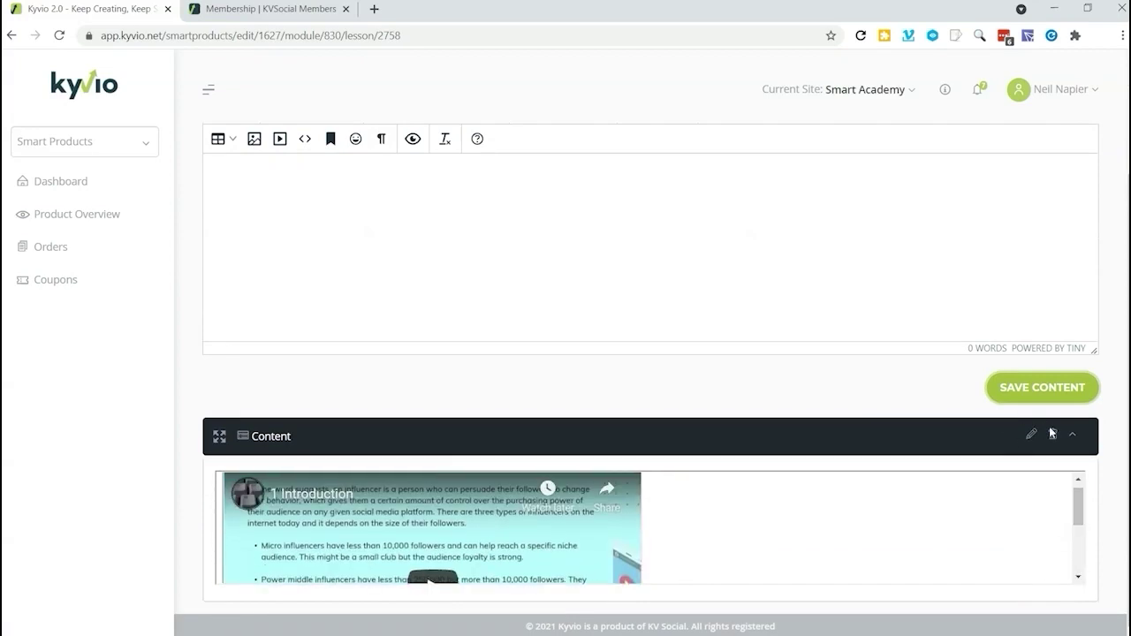
scroll(724, 427, up, 2)
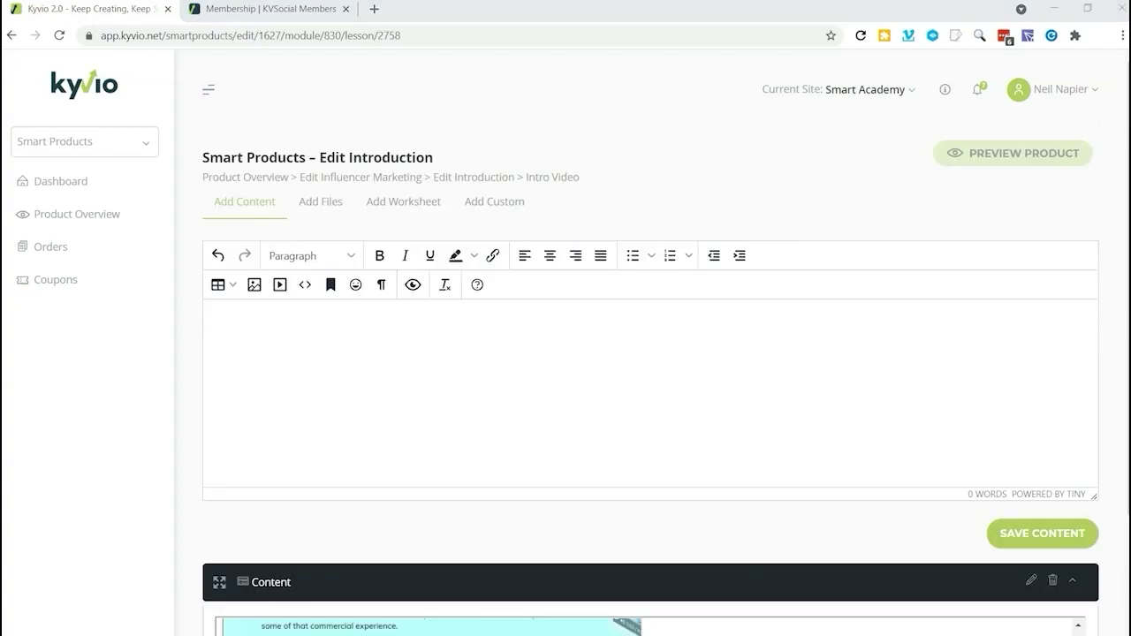
click(254, 180)
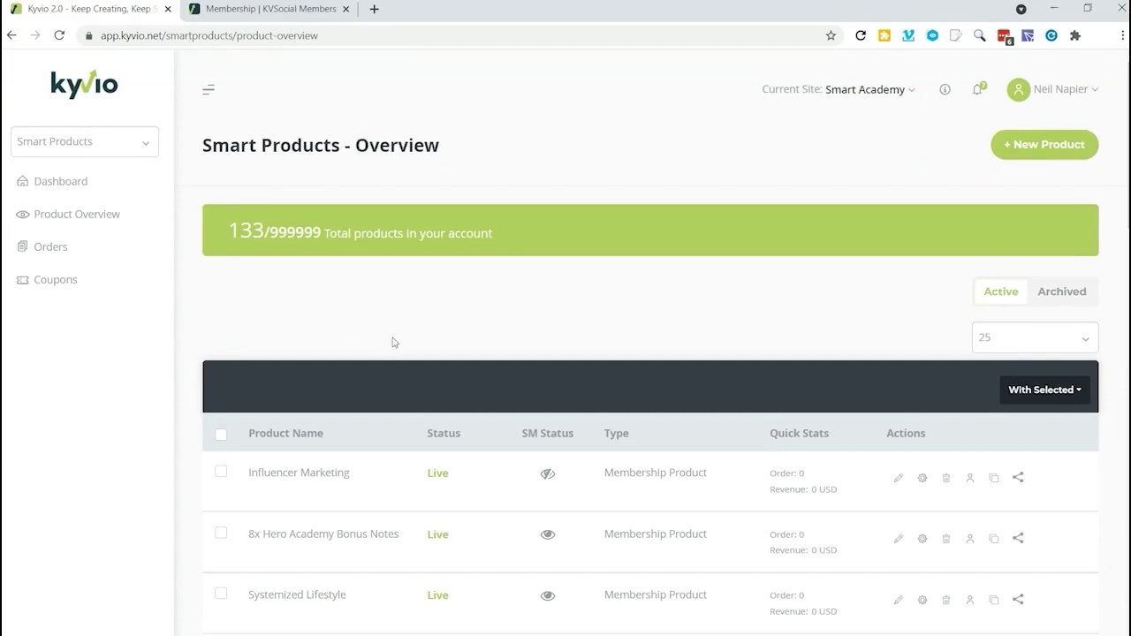
click(897, 481)
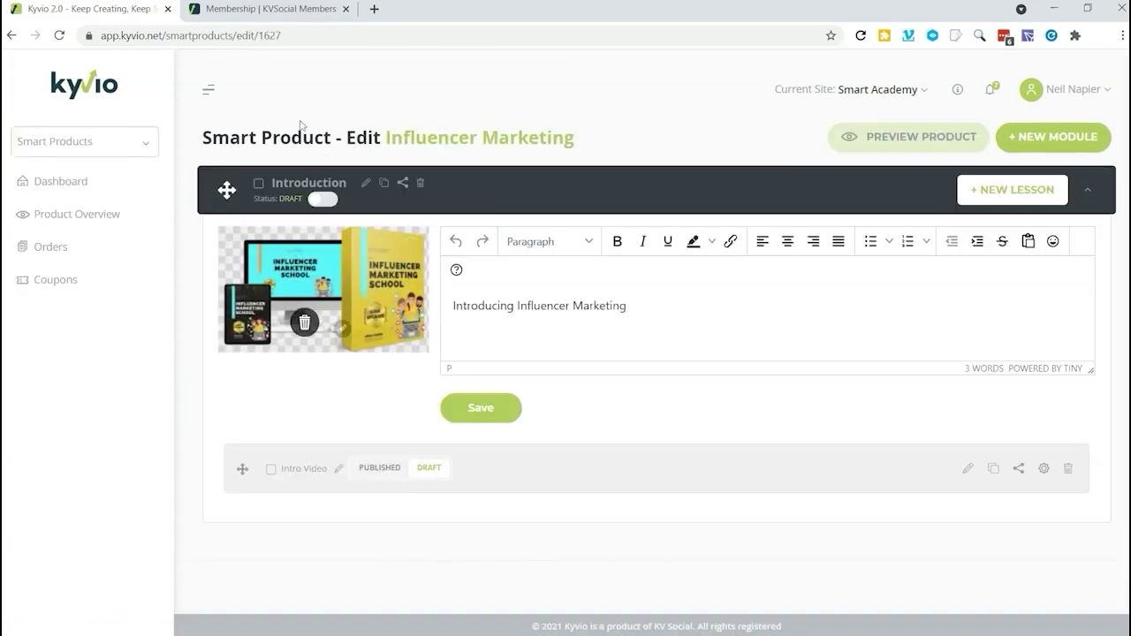
click(322, 198)
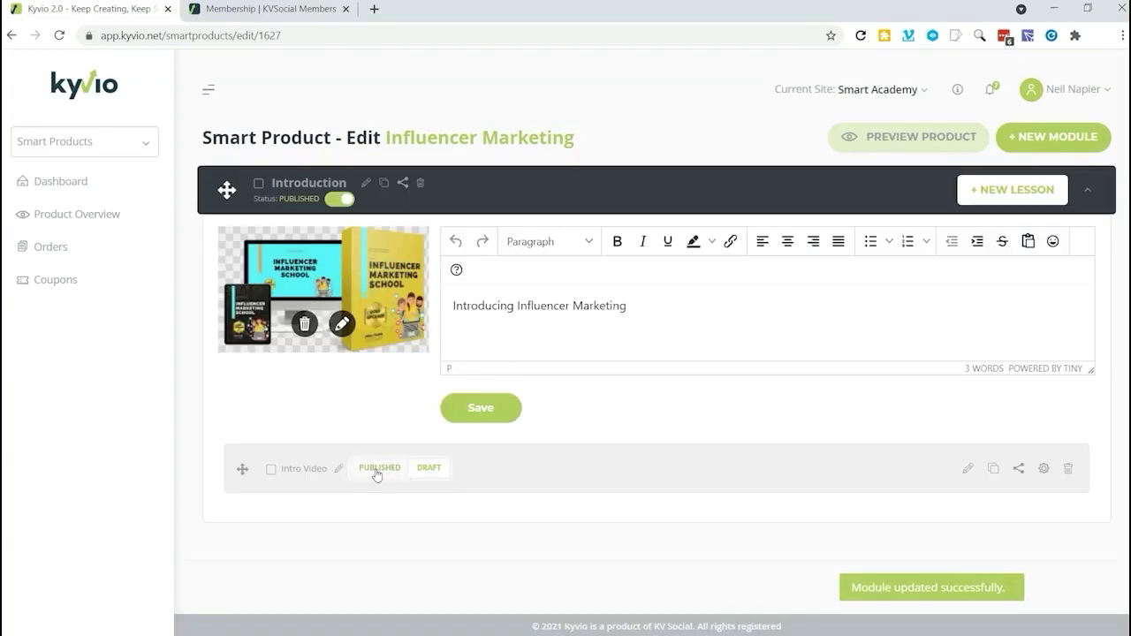
click(375, 474)
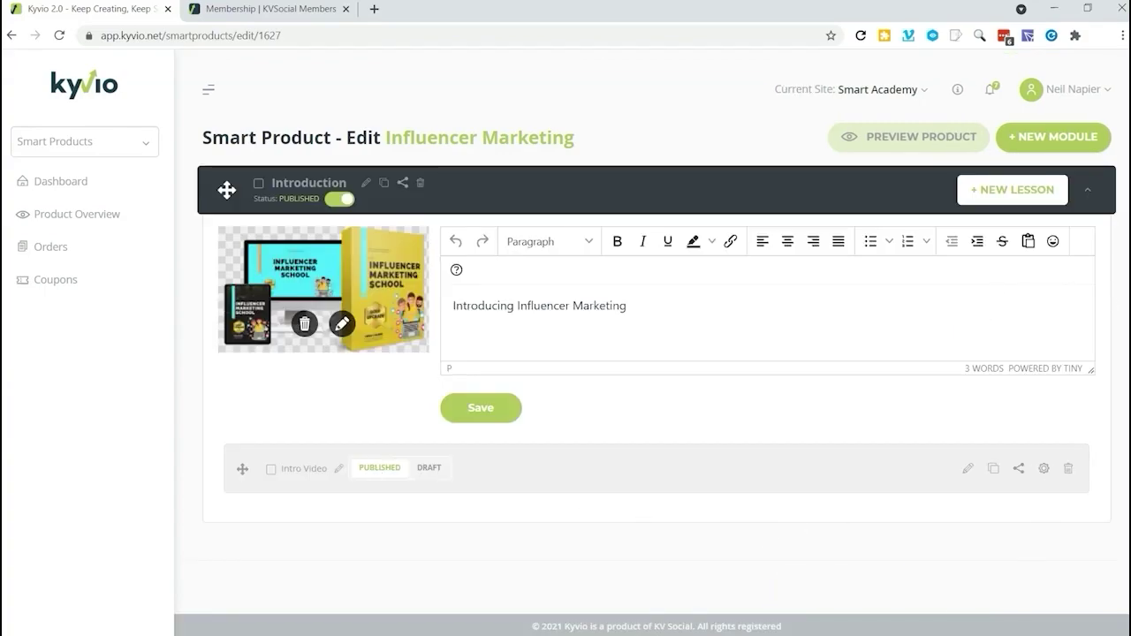
click(911, 142)
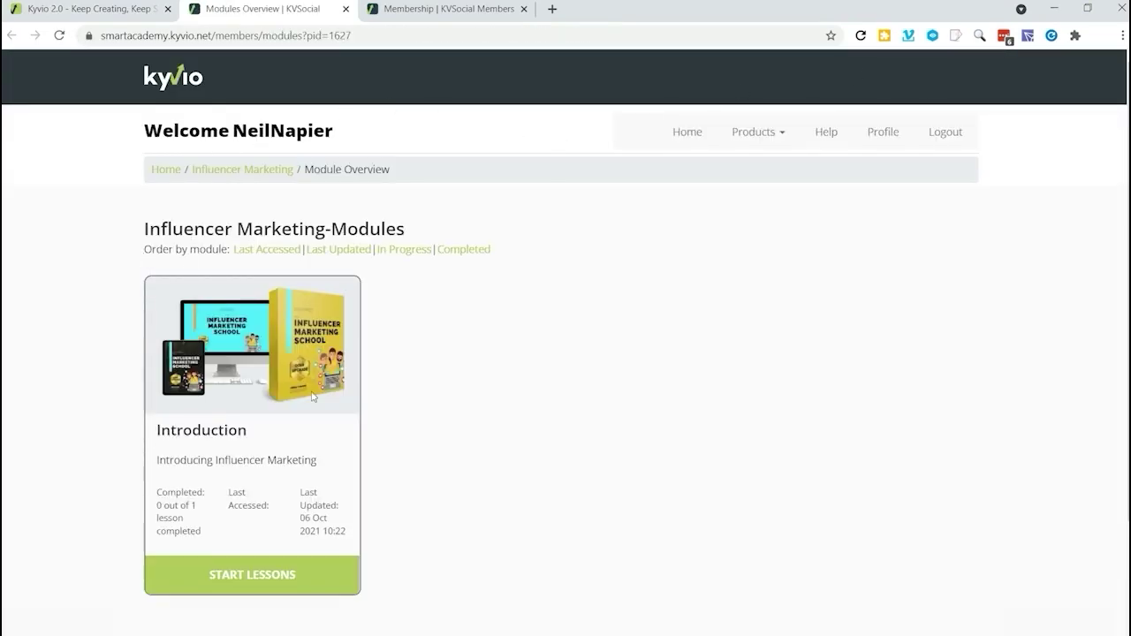
click(254, 573)
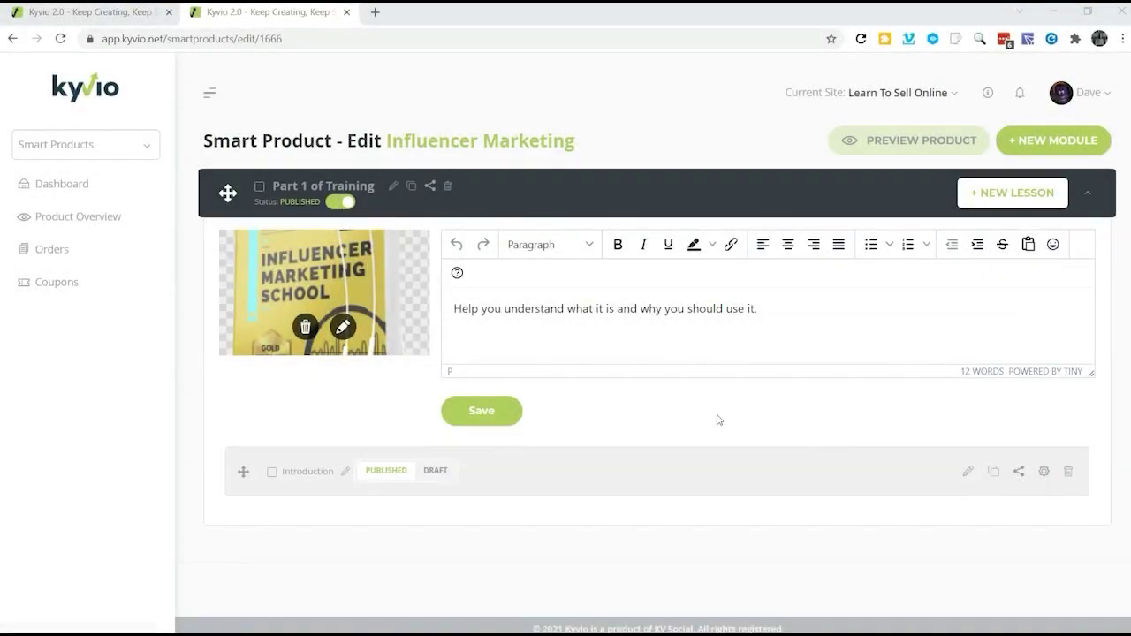
Step: Open the Introduction lesson in the Part 1 of Training module and start a worksheet named "A quick checkup."
click(969, 473)
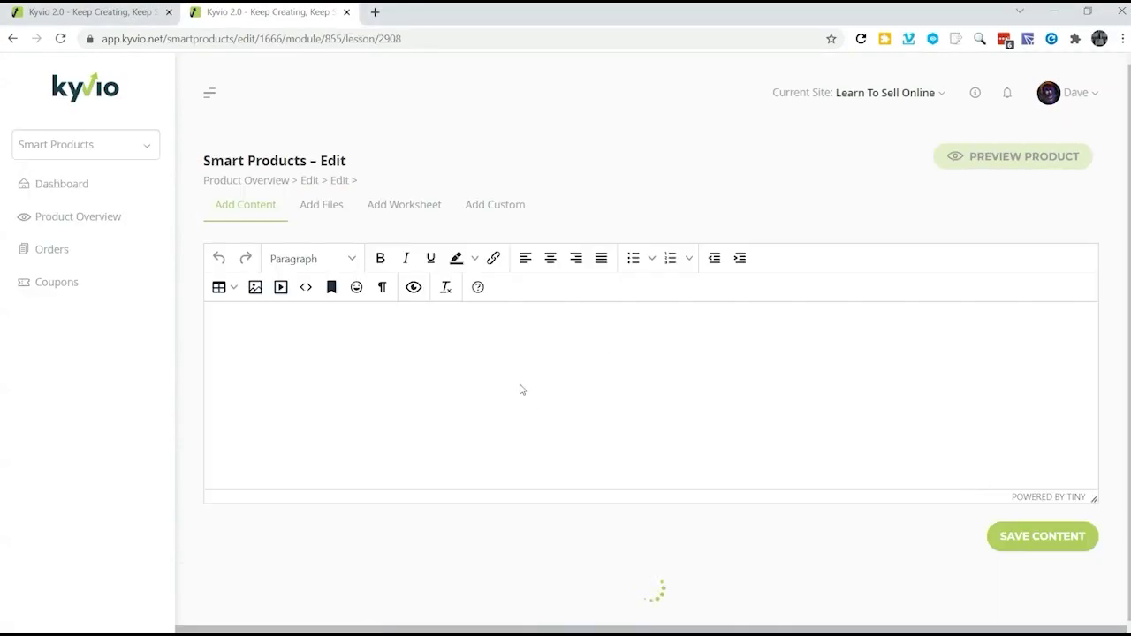
scroll(483, 357, down, 2)
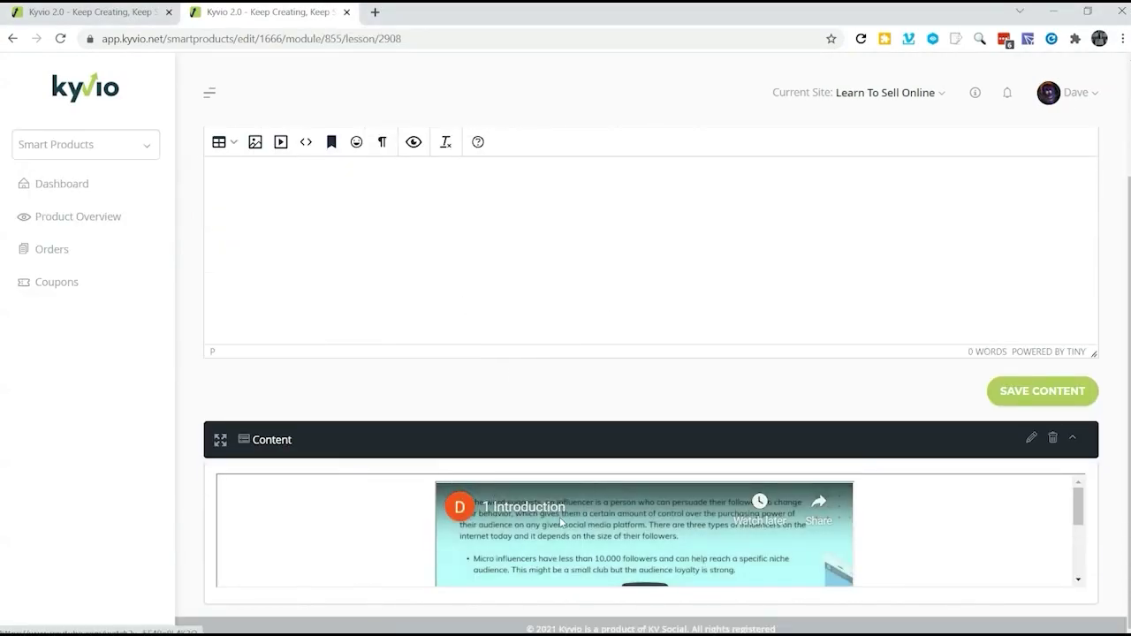
scroll(597, 459, up, 2)
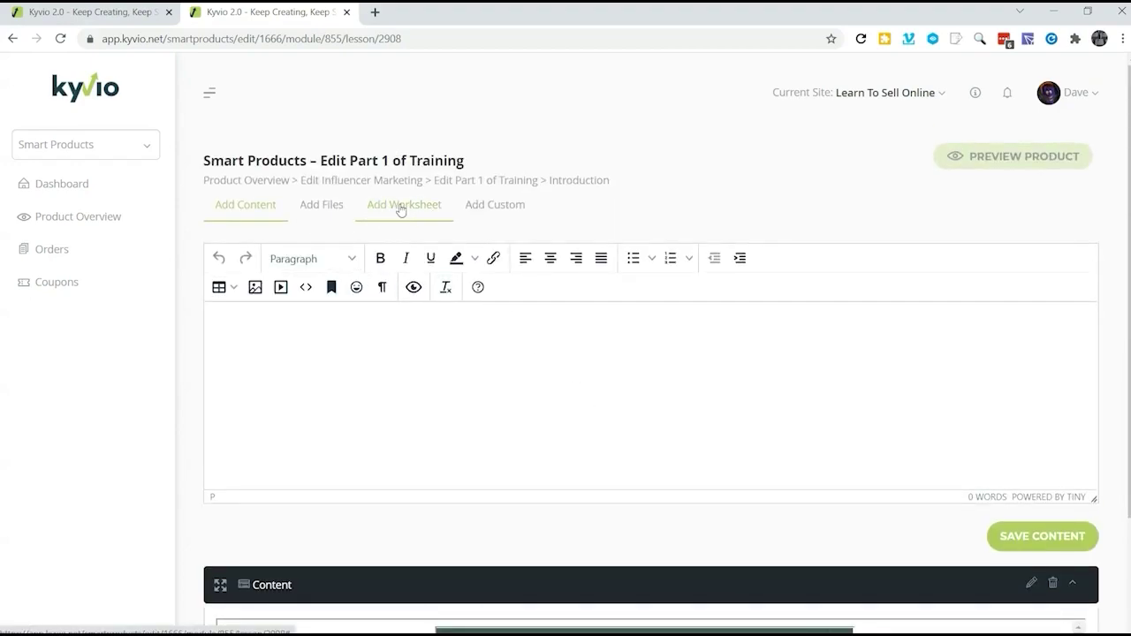
click(401, 208)
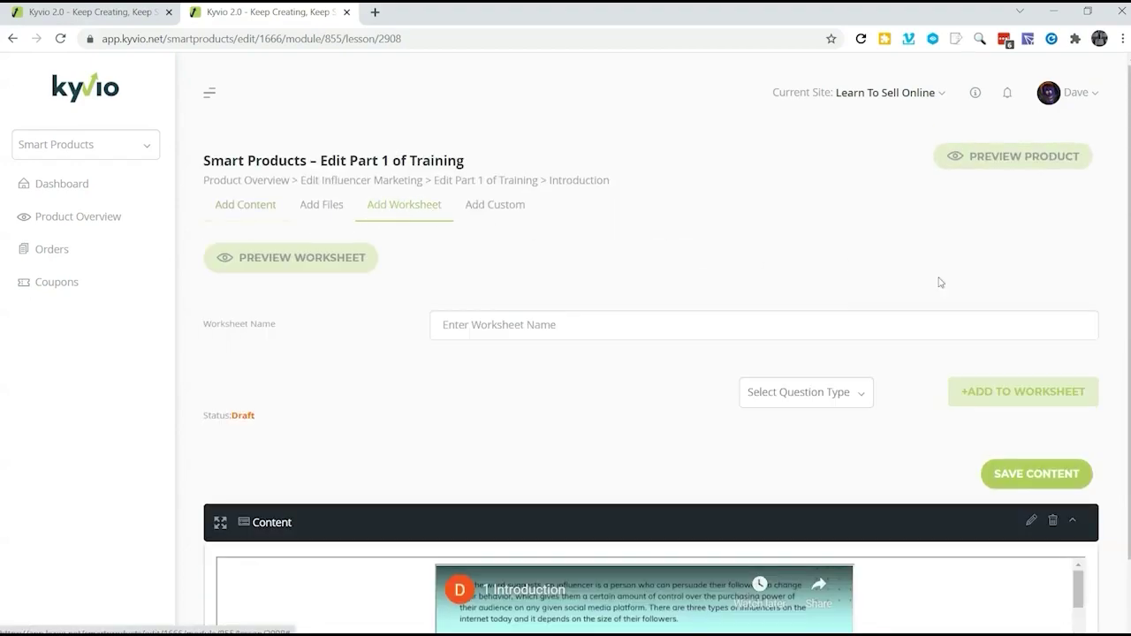
click(648, 316)
text(A quick checkup.)
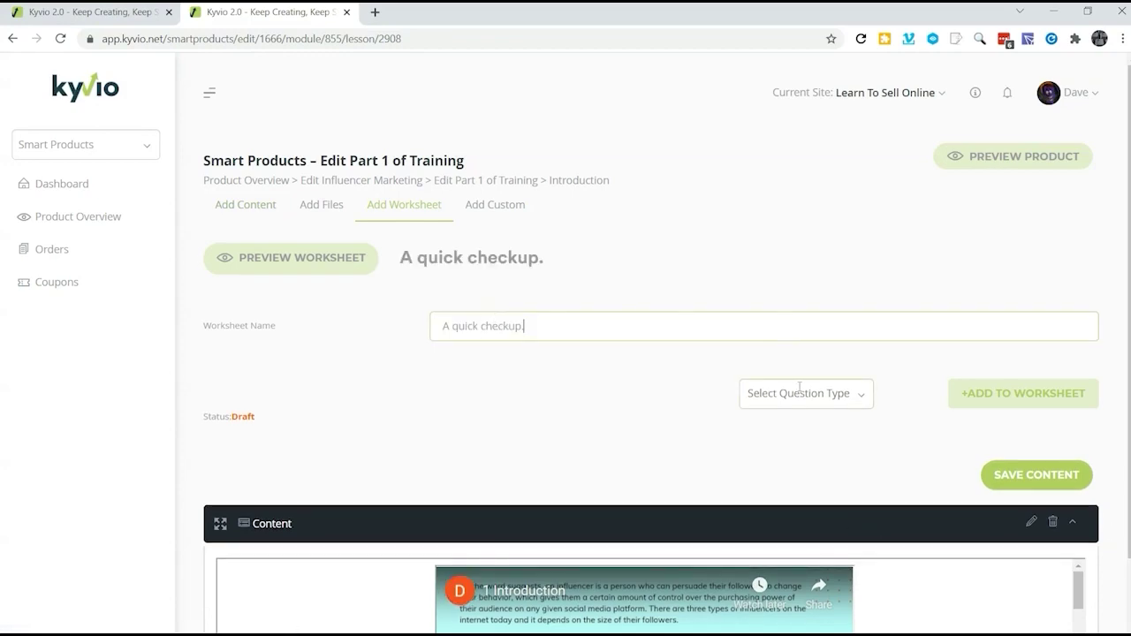
Step: Add the multiple-choice question "What is an influencer marketer?" to the worksheet with three answers about disc golf, shopping and persuading others
click(801, 394)
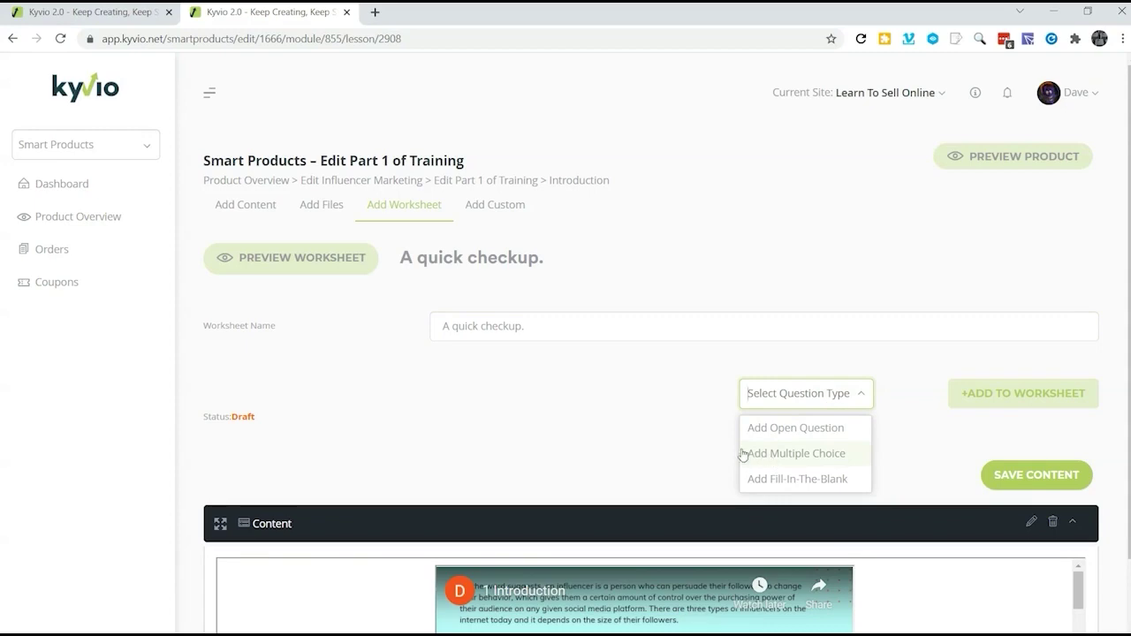
click(803, 454)
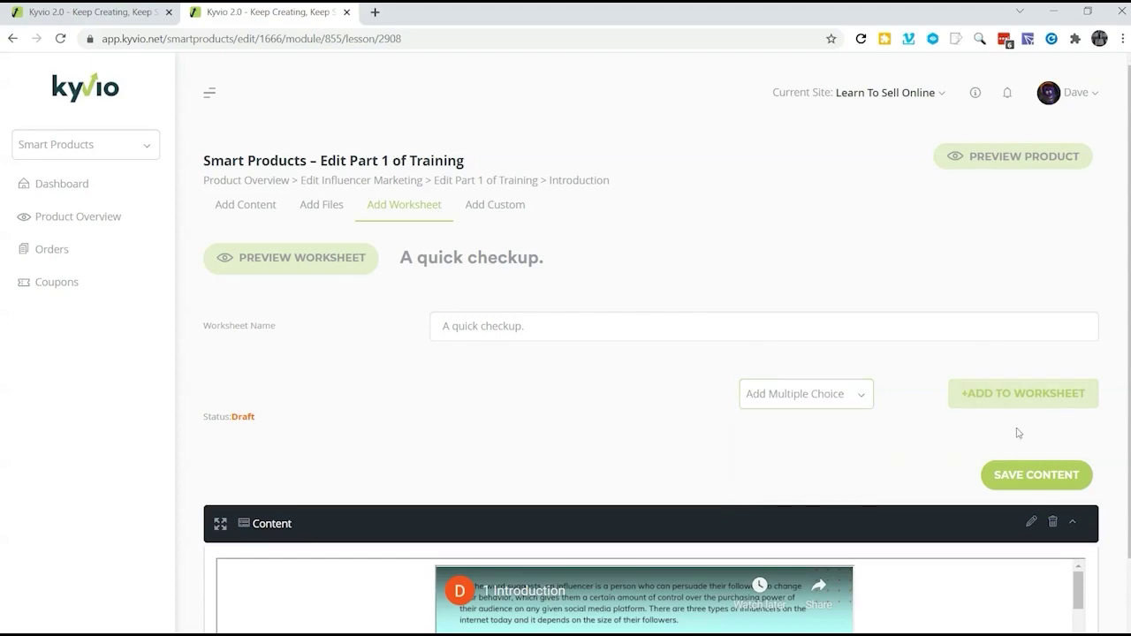
click(972, 396)
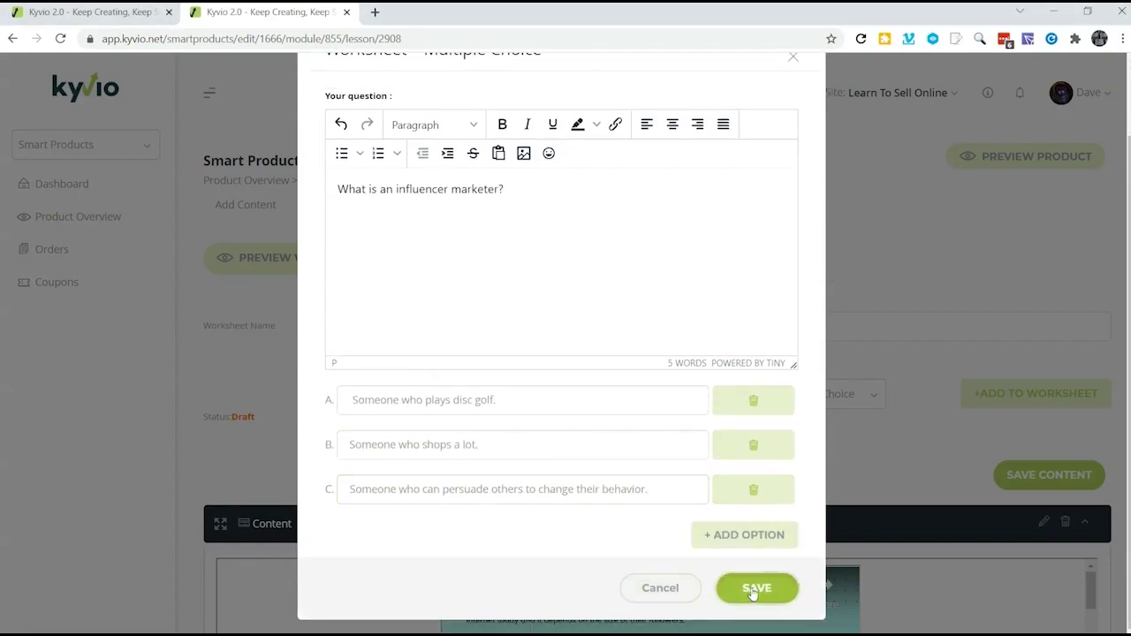
click(753, 589)
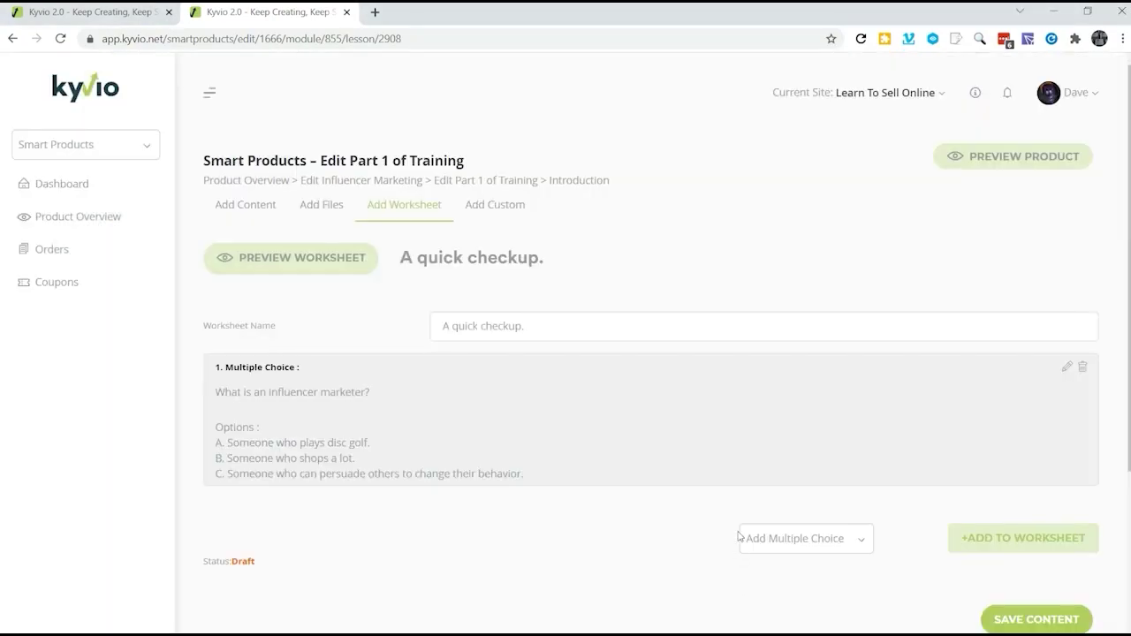
Step: Set the worksheet's status to Published, save it and preview the Part 1 of Training lessons
click(242, 566)
click(1055, 620)
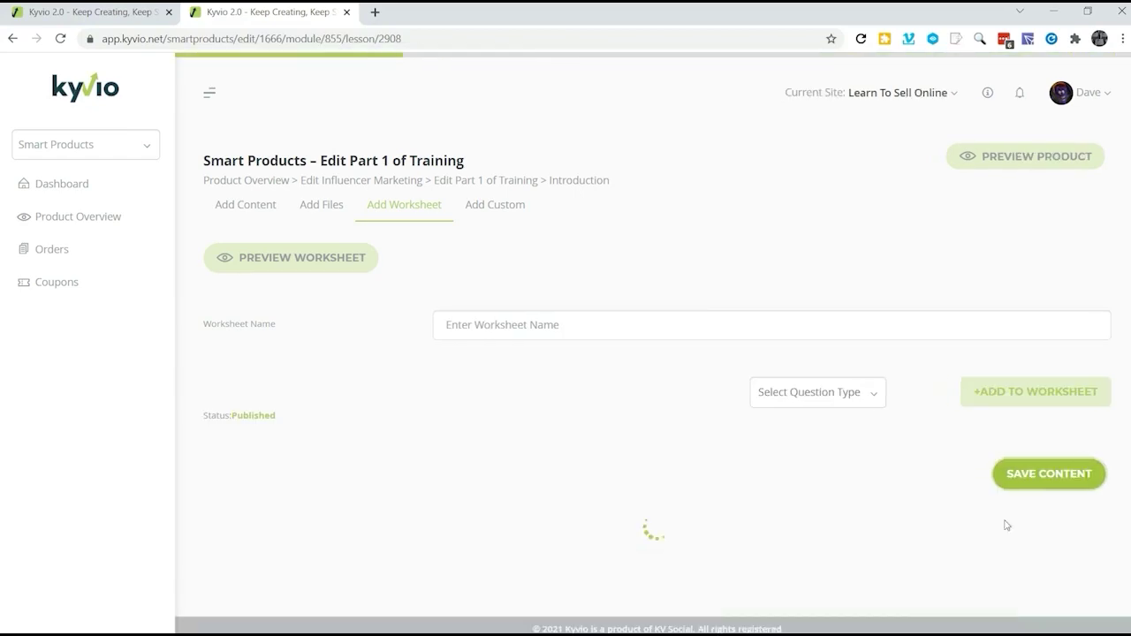
click(1013, 156)
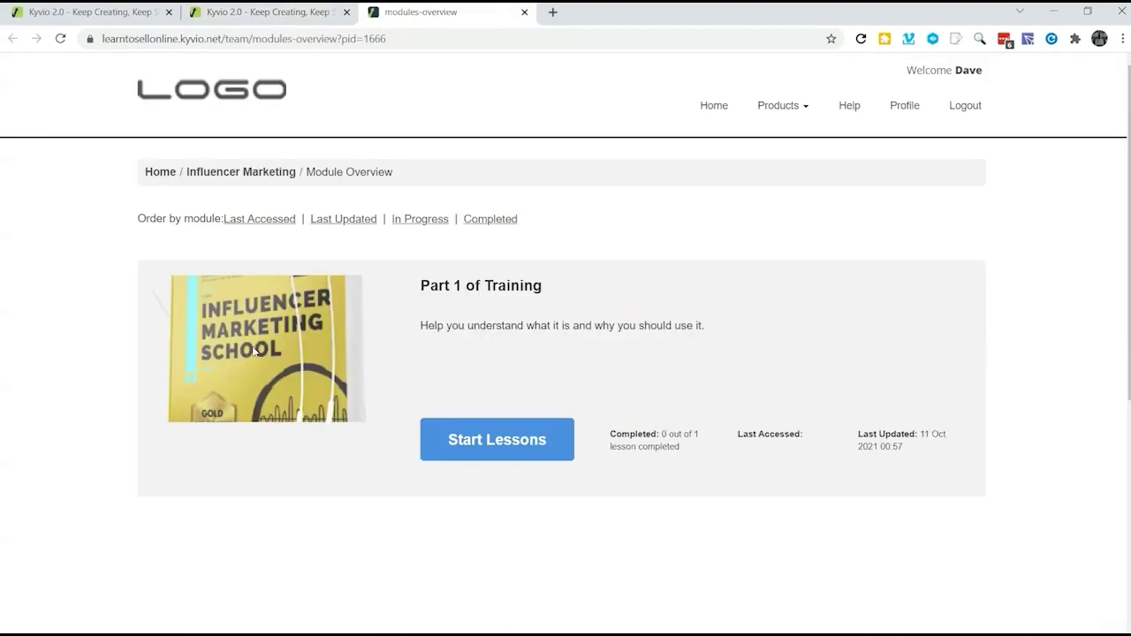
click(469, 453)
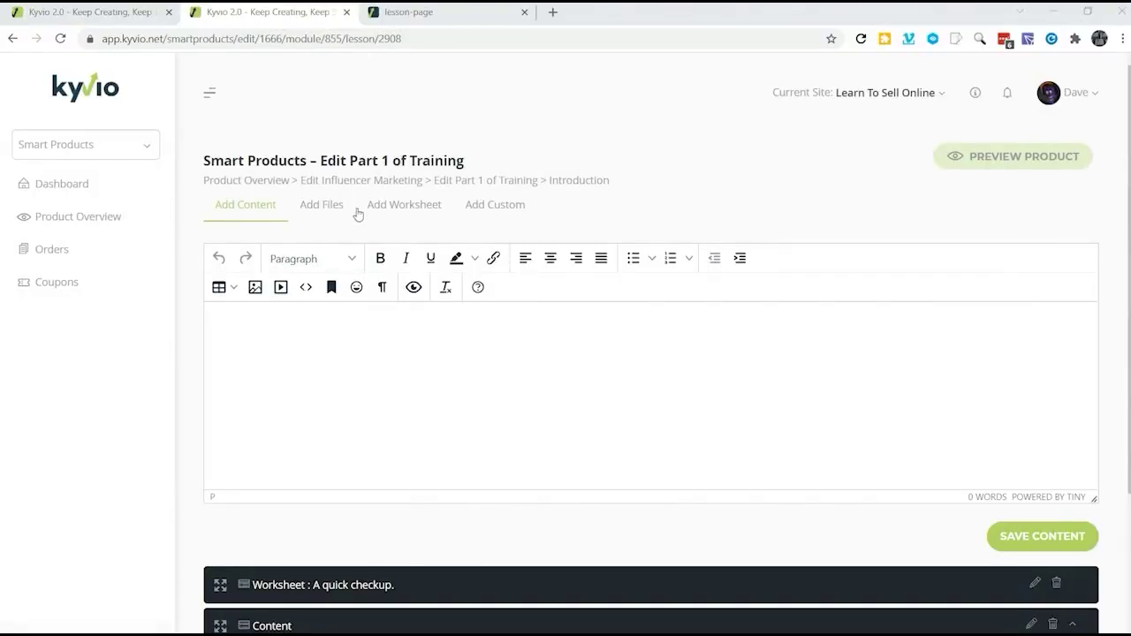
Step: Open the options for adding files to the Introduction lesson
click(322, 205)
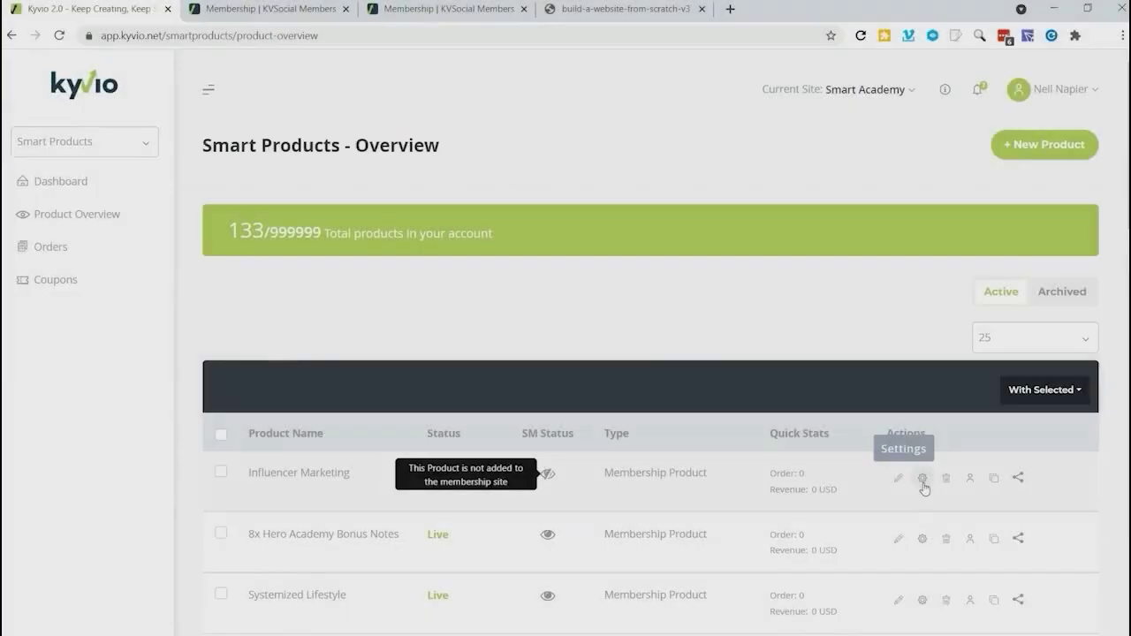
Step: In the Influencer Marketing settings, draft an action for customers who purchased the Free variant, view the available action types and close without saving
click(927, 479)
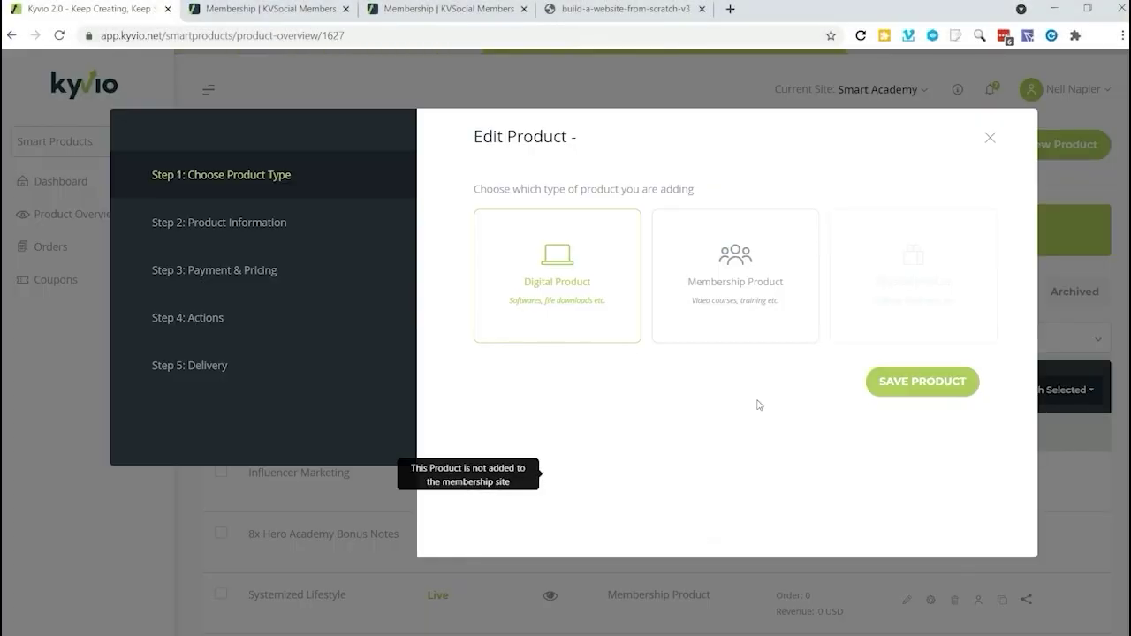
click(758, 297)
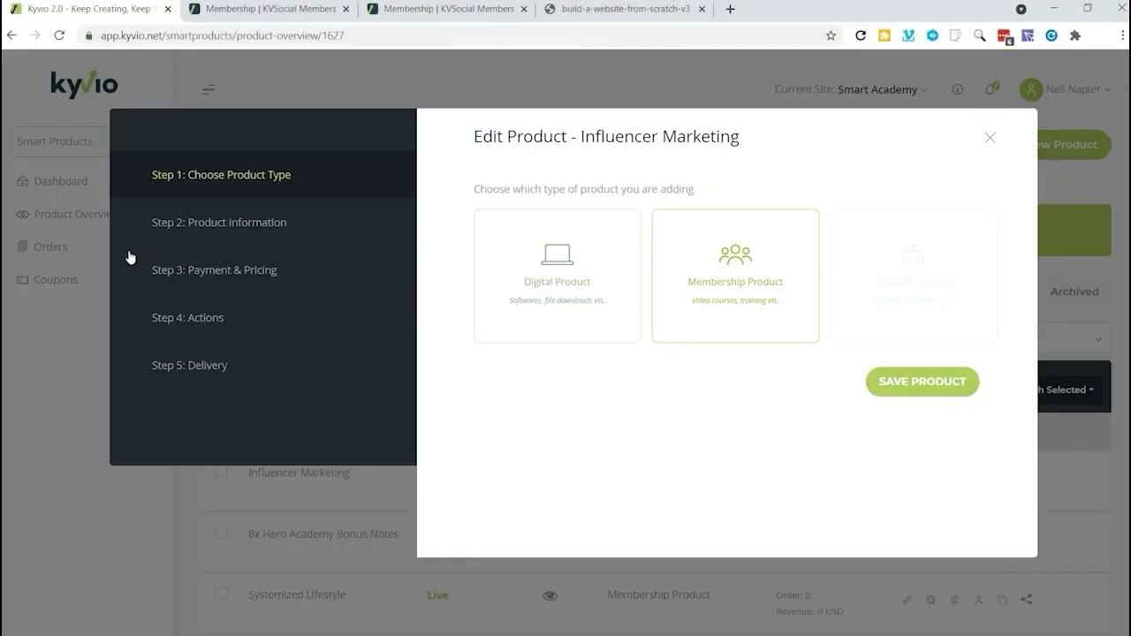
click(202, 318)
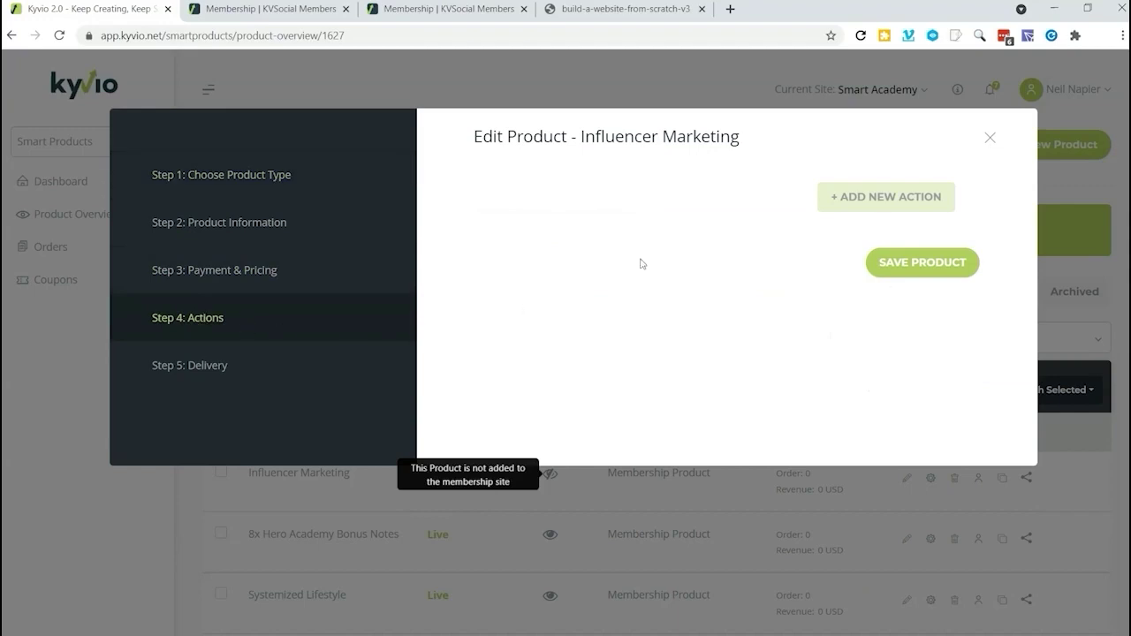
click(871, 205)
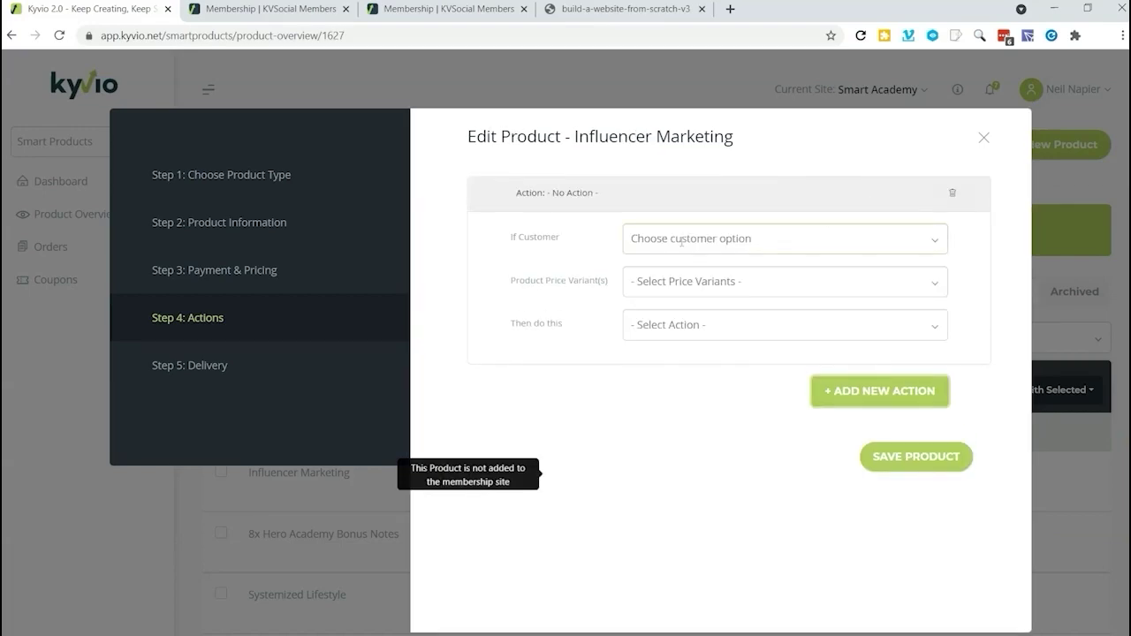
click(768, 240)
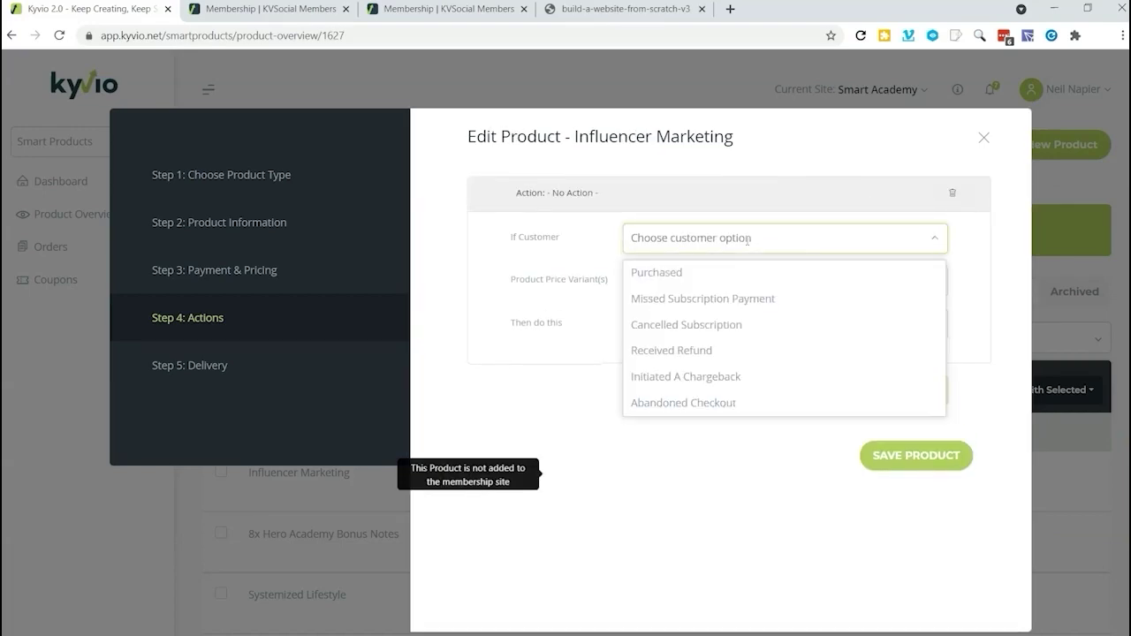
click(716, 281)
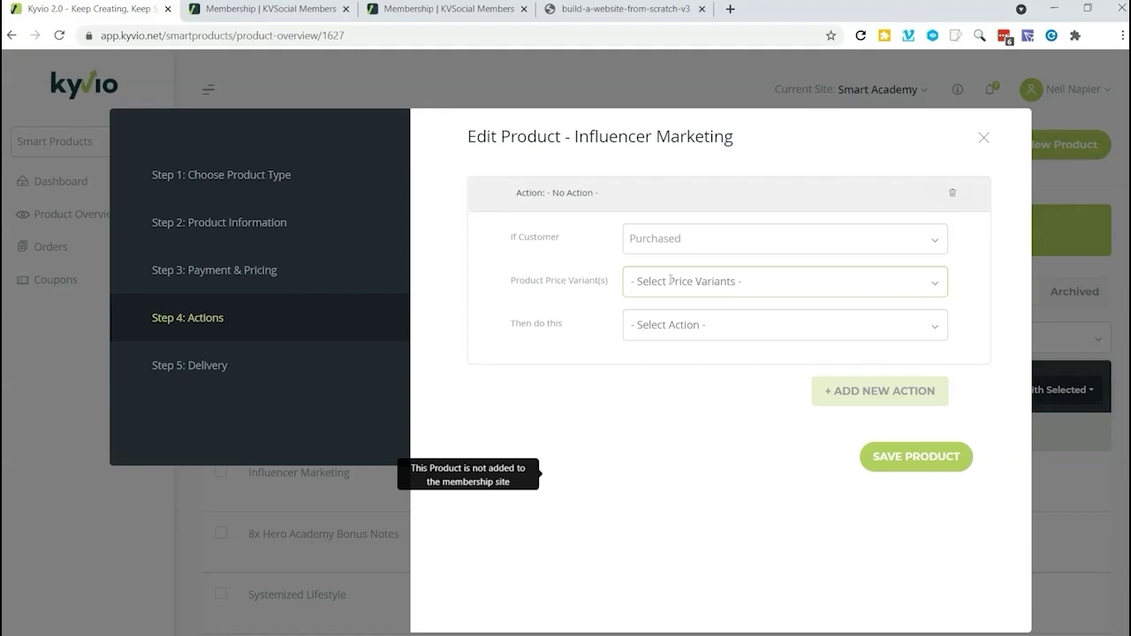
click(669, 281)
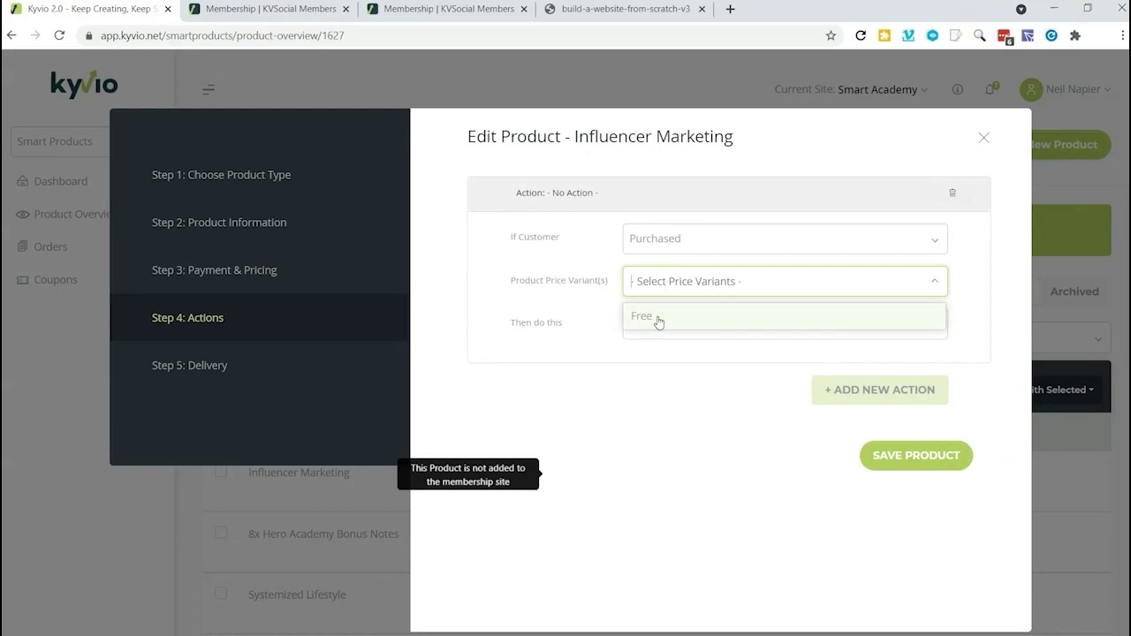
click(659, 323)
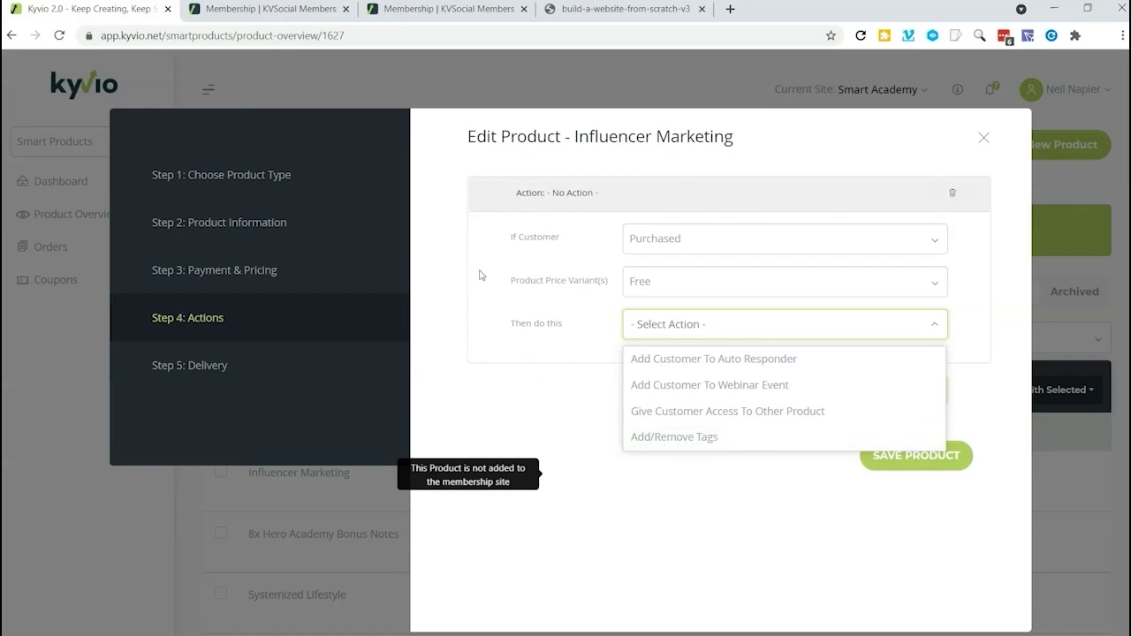
click(984, 138)
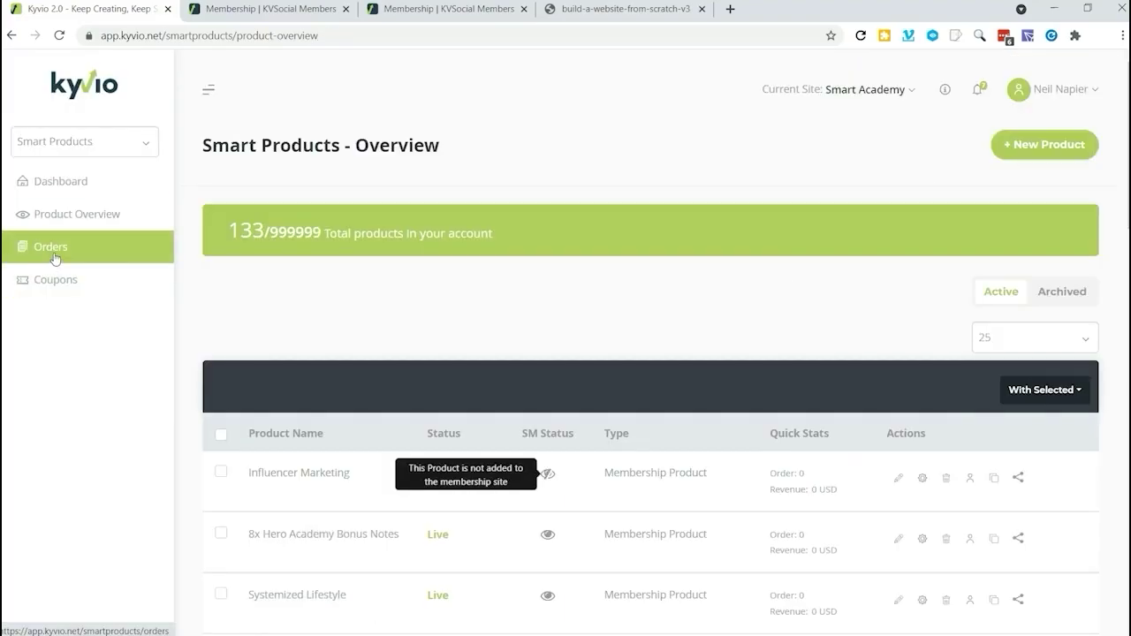
Step: View the Smart Products orders and fill in a new coupon with code Demo, a 10 percent discount and Influencer Marketing's Free price
click(54, 258)
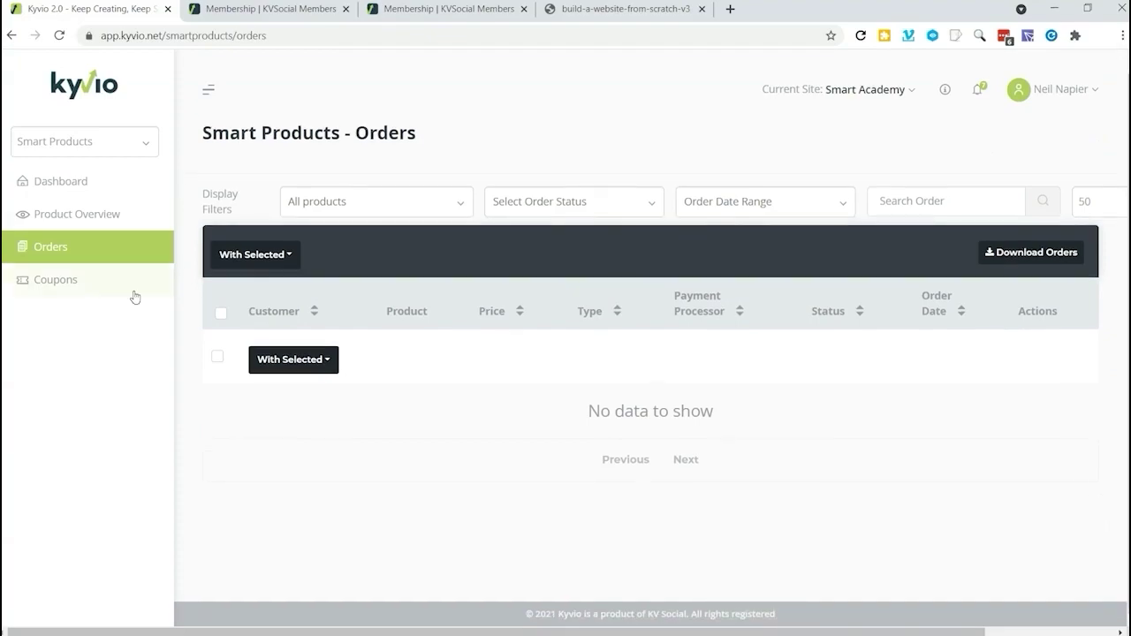
click(51, 277)
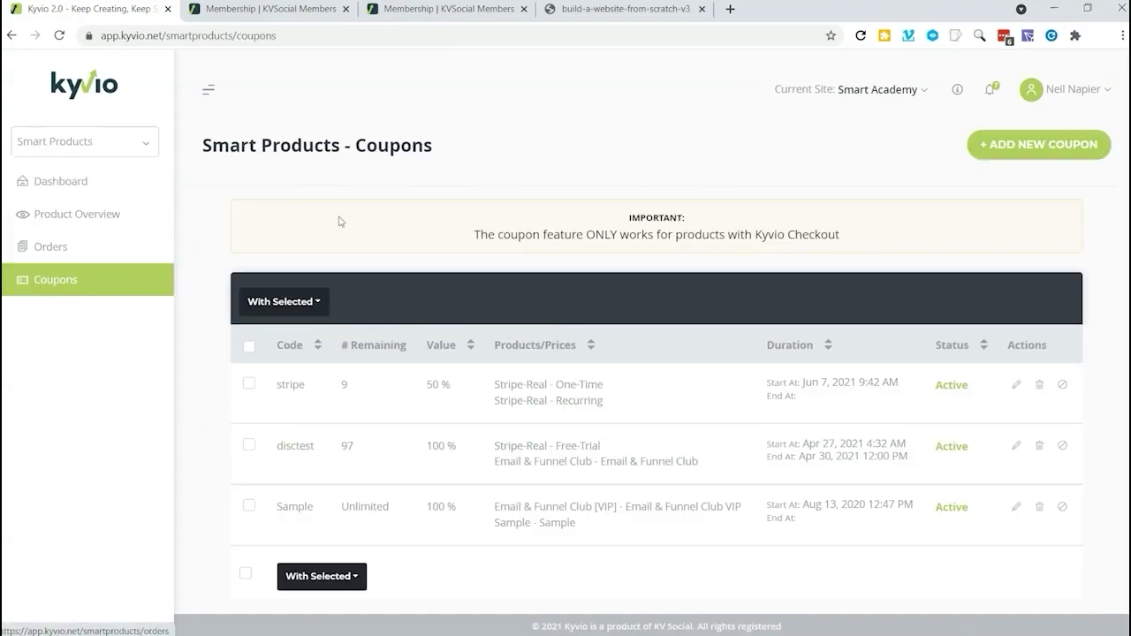
click(1021, 142)
click(485, 170)
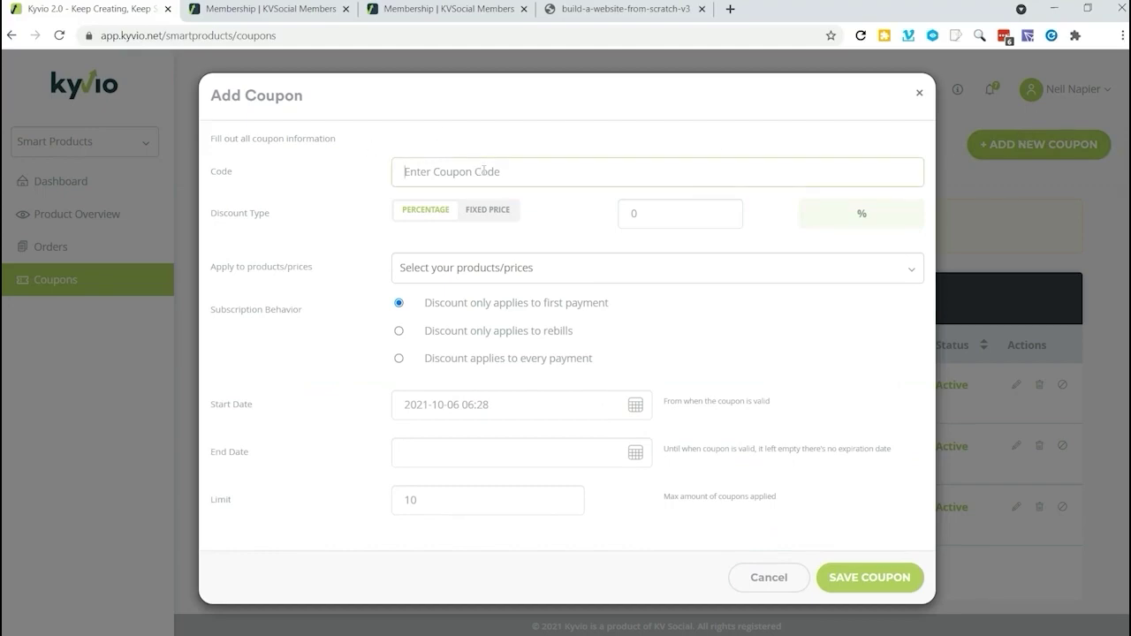
text(Demo)
drag(698, 216, 558, 217)
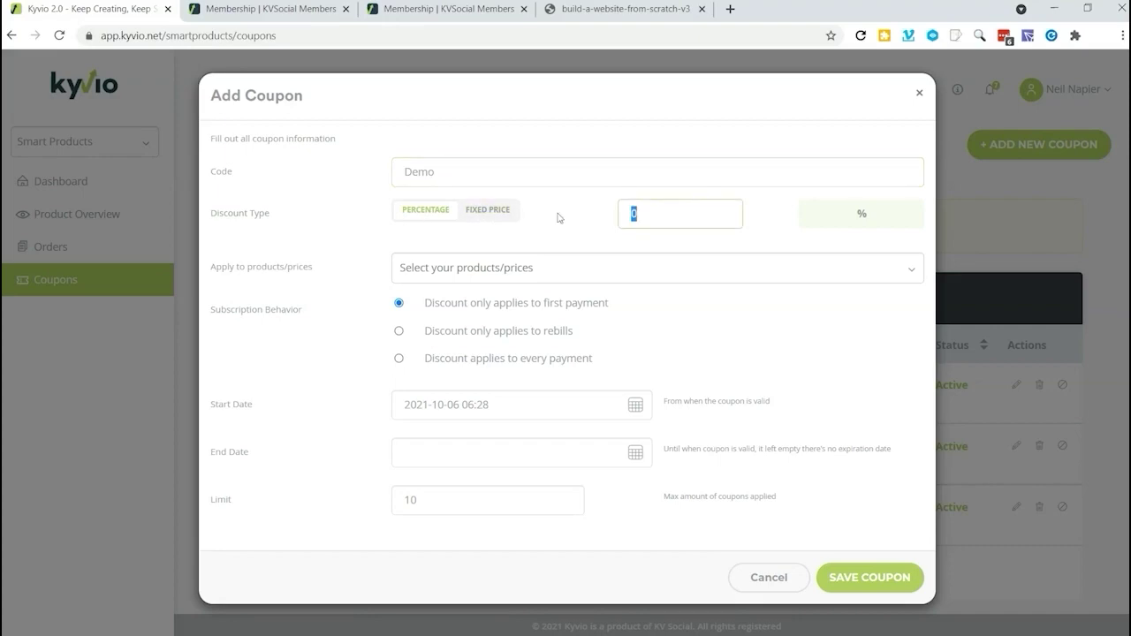
text(10)
click(556, 265)
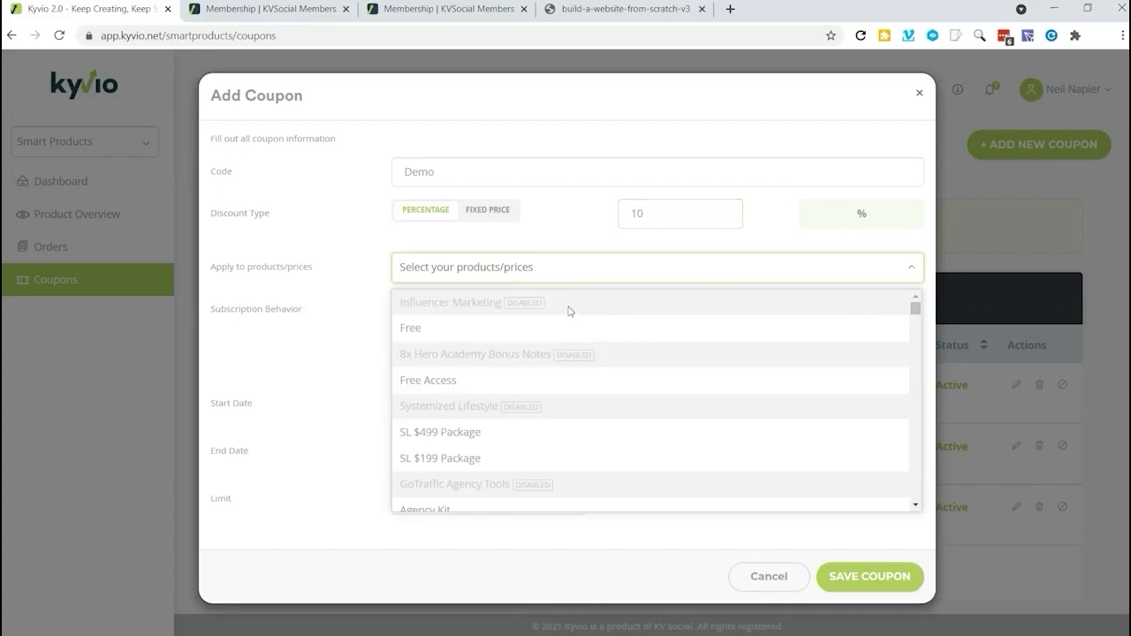
click(416, 328)
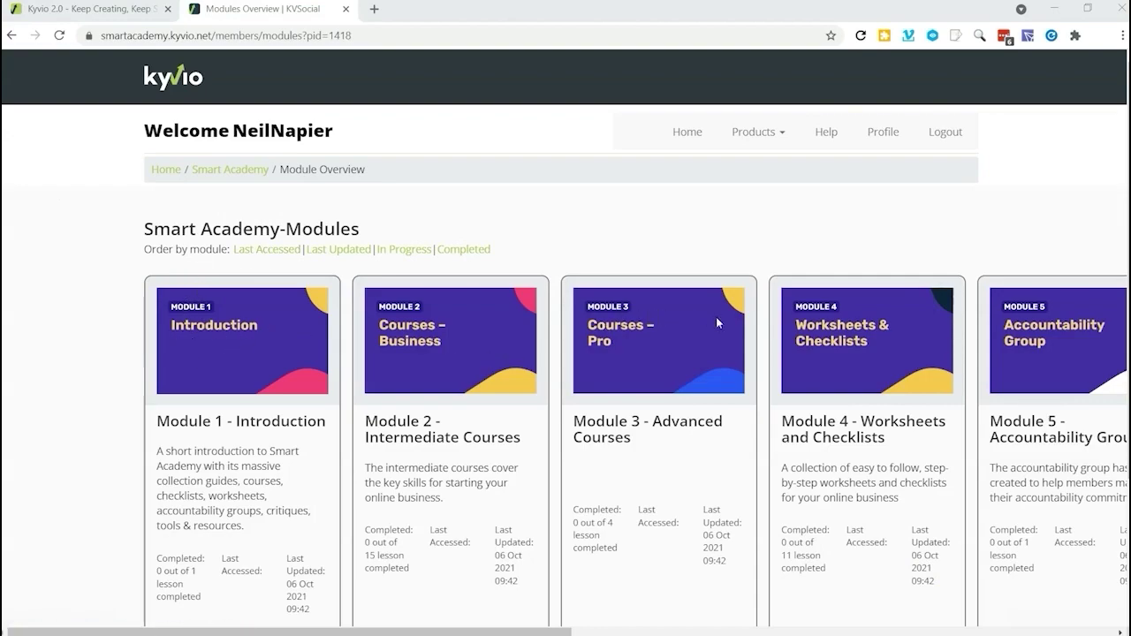
Step: In the Smart Academy members area, look over the module overview and start the lessons of Module 2 - Intermediate Courses
drag(567, 628, 439, 428)
drag(365, 424, 485, 442)
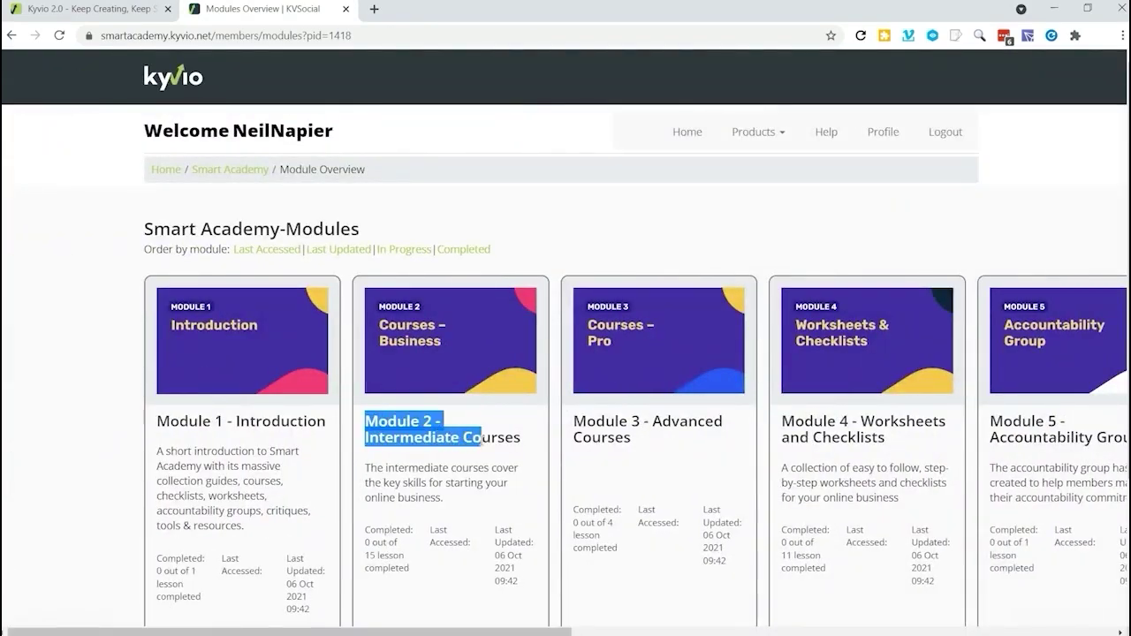
click(393, 425)
scroll(377, 424, down, 3)
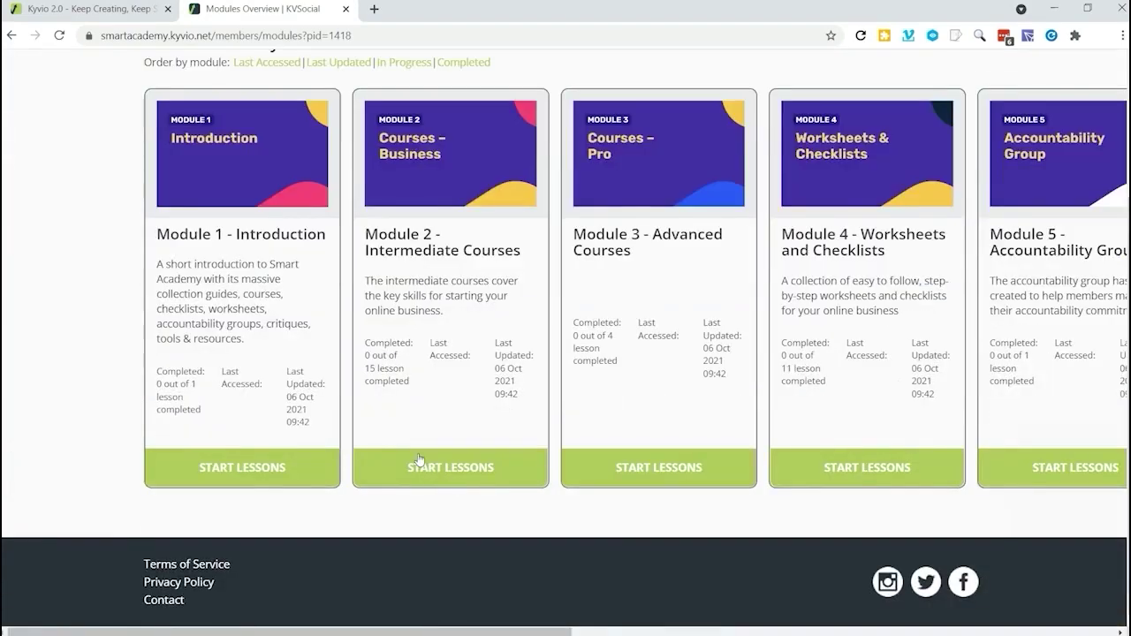
click(419, 460)
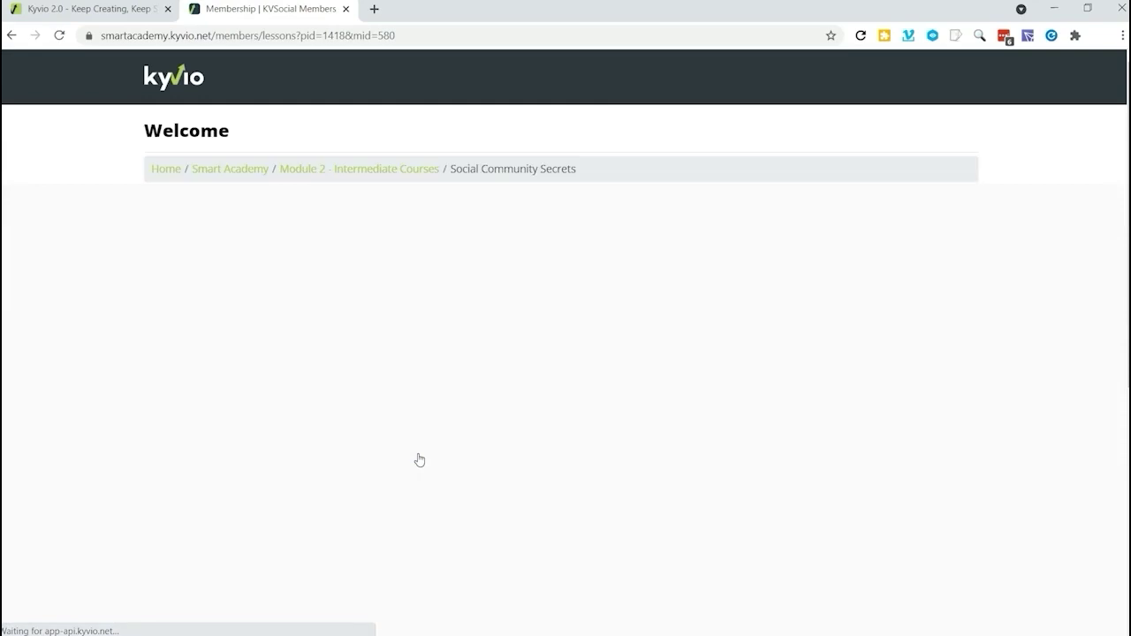
Step: Examine the title and "What this Session Is..." heading above the video in the Social Community Secrets lesson
scroll(568, 364, down, 2)
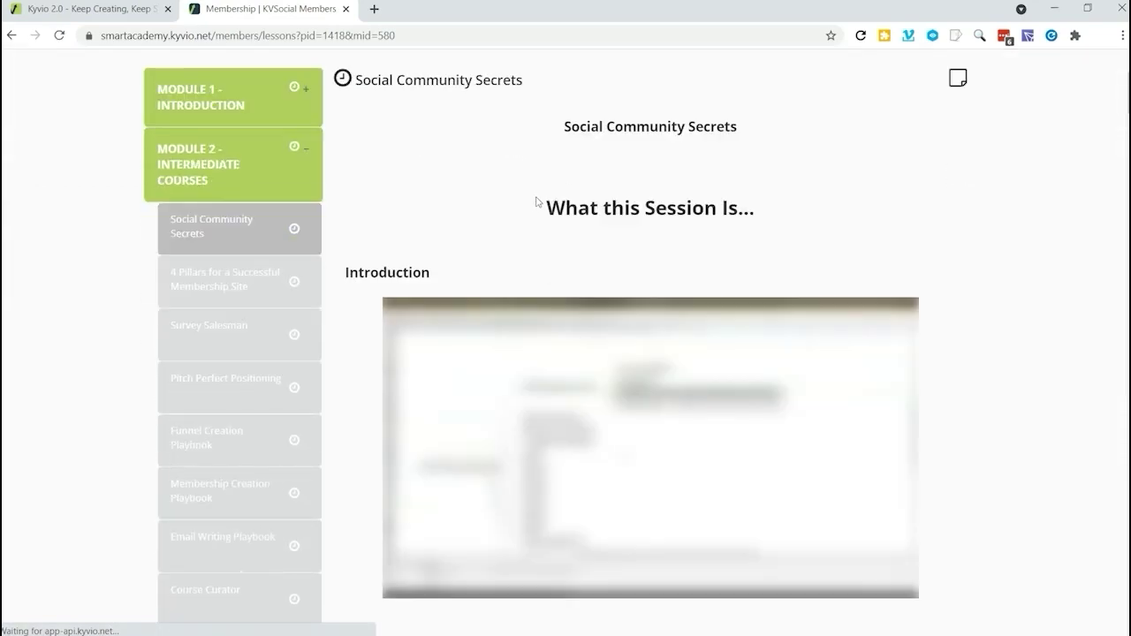
drag(547, 206, 783, 214)
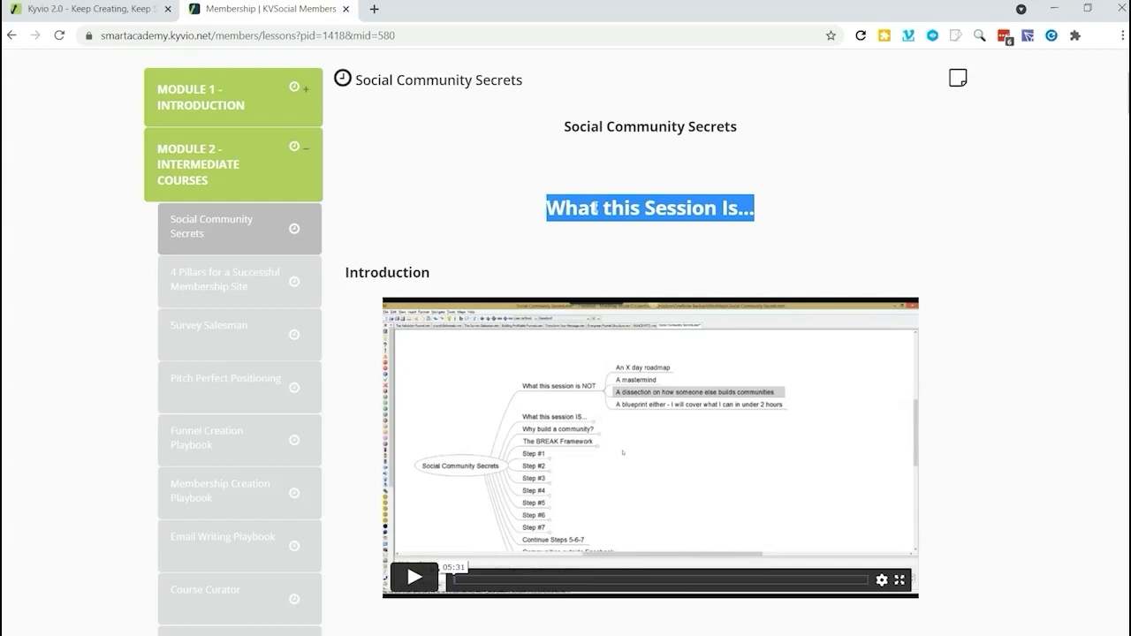
click(567, 124)
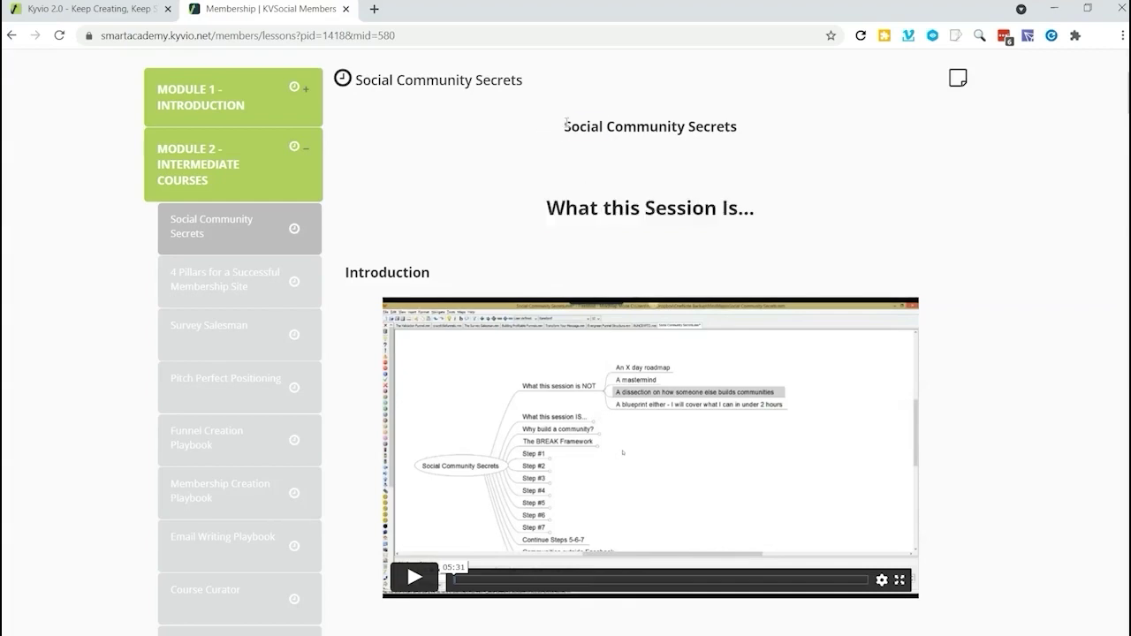
drag(567, 124, 770, 212)
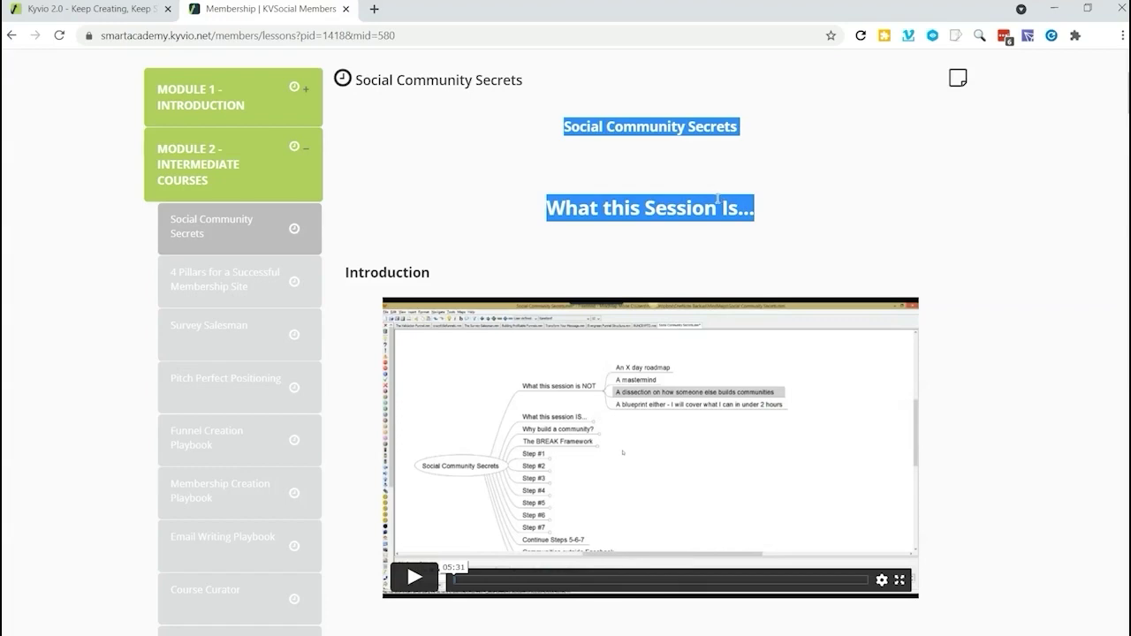